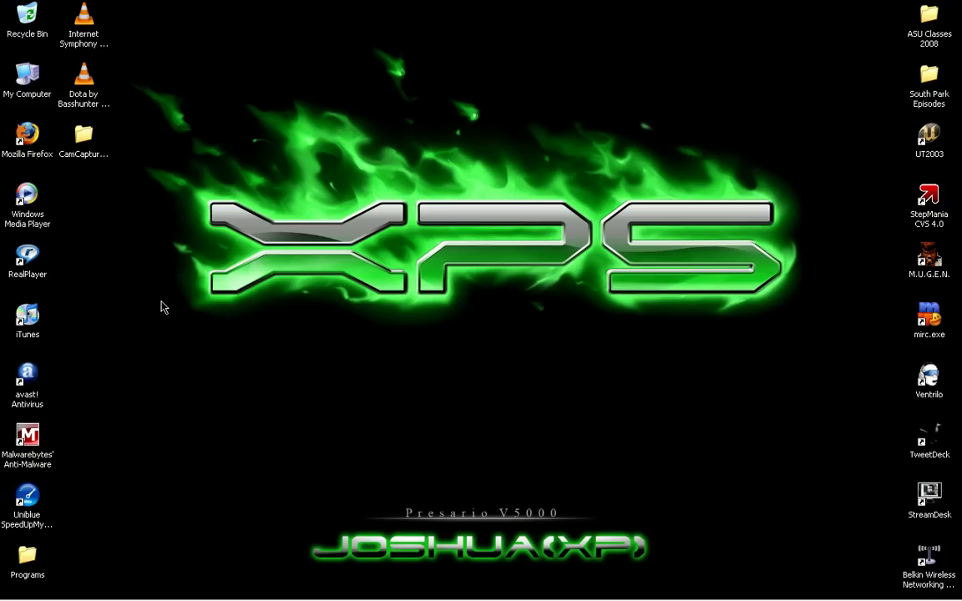
- Launch Photoshop CS3 Extended from its Programs folder shortcut and close the folder window
double_click(26, 498)
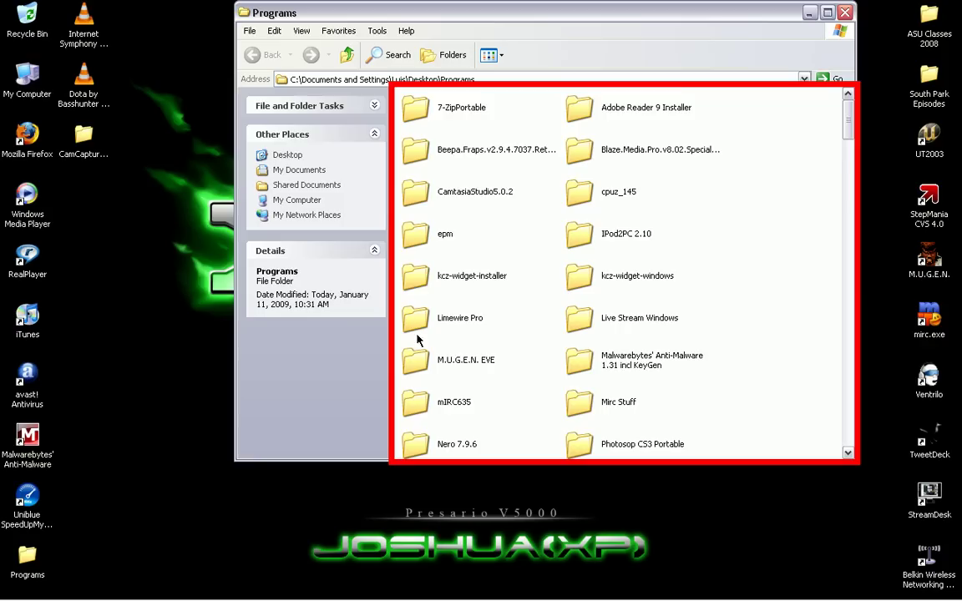
scroll(542, 288, "down", 10)
scroll(532, 290, "down", 15)
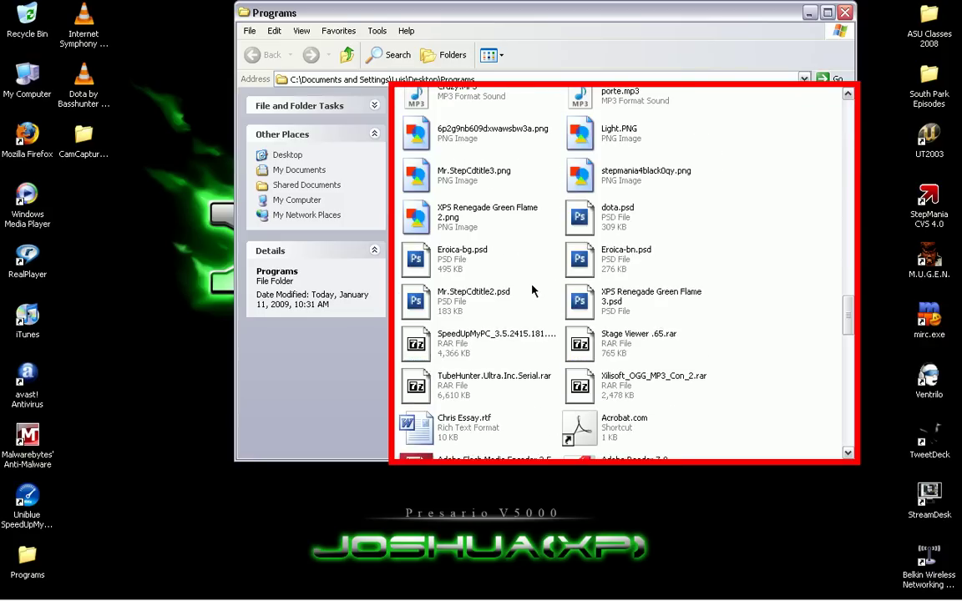
scroll(532, 289, "up", 5)
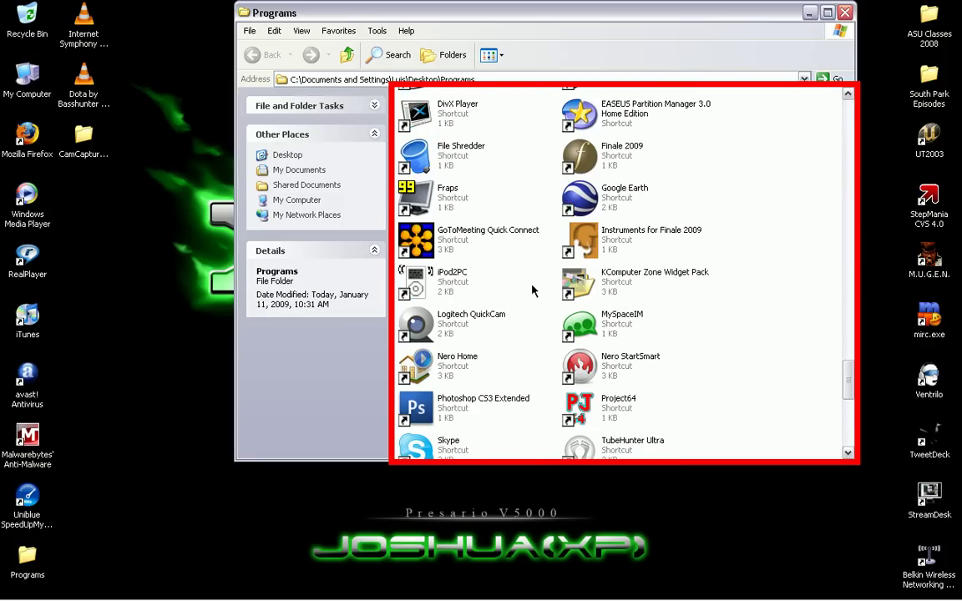
scroll(531, 290, "down", 3)
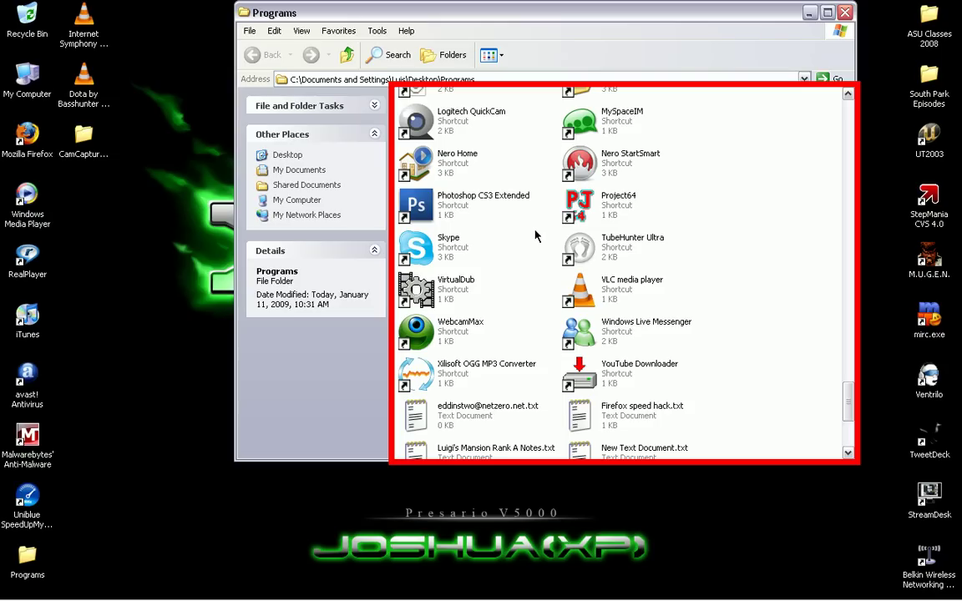
left_click(414, 200)
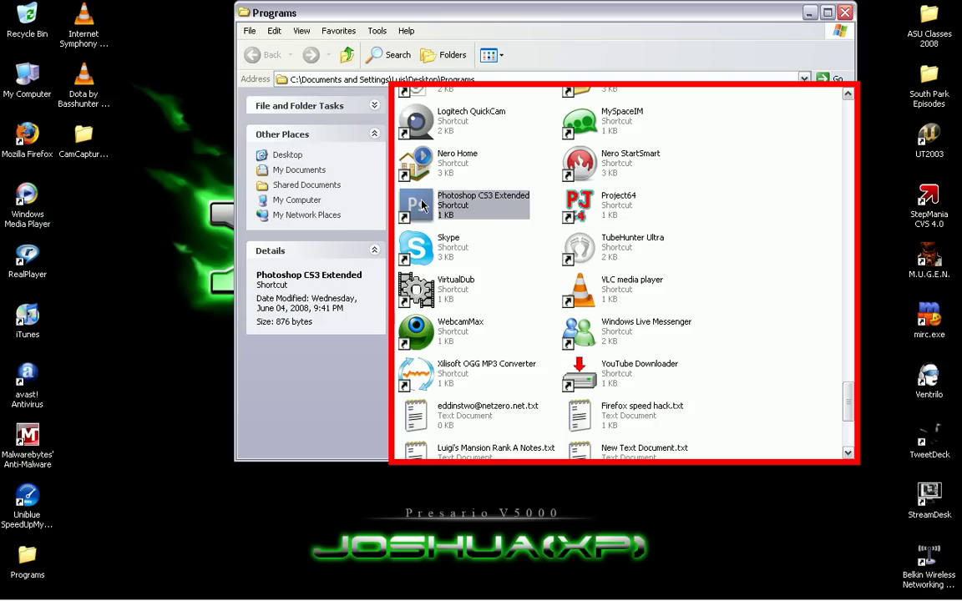
left_click(845, 13)
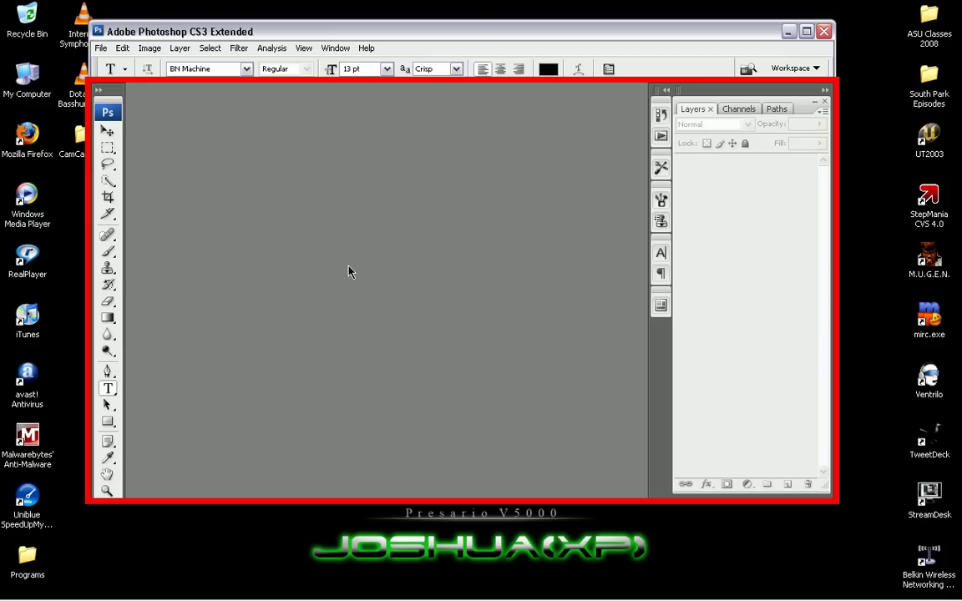
- Start Firefox from the desktop icon and minimize Photoshop to reveal the browser
left_click_drag(484, 30, 510, 68)
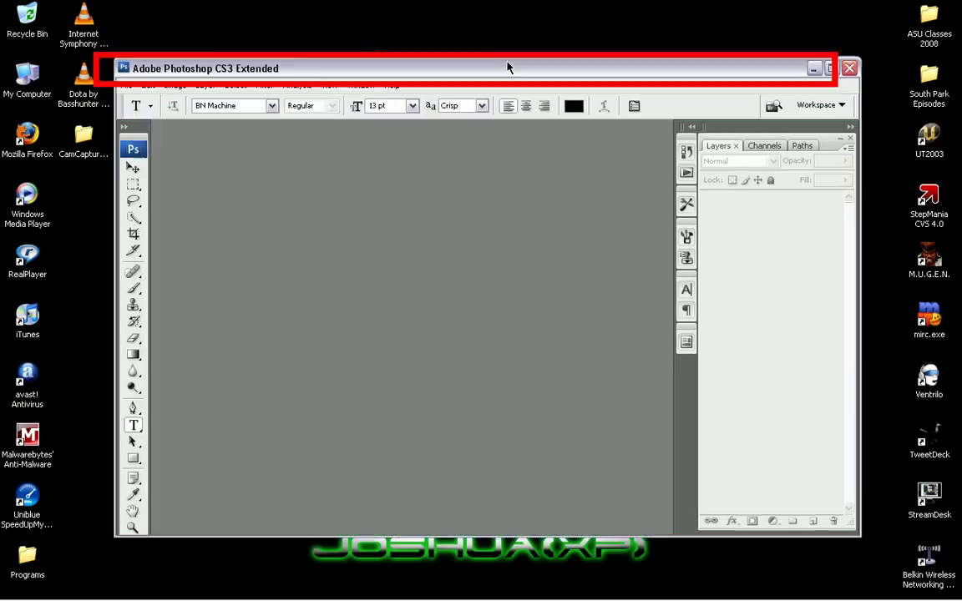
double_click(18, 143)
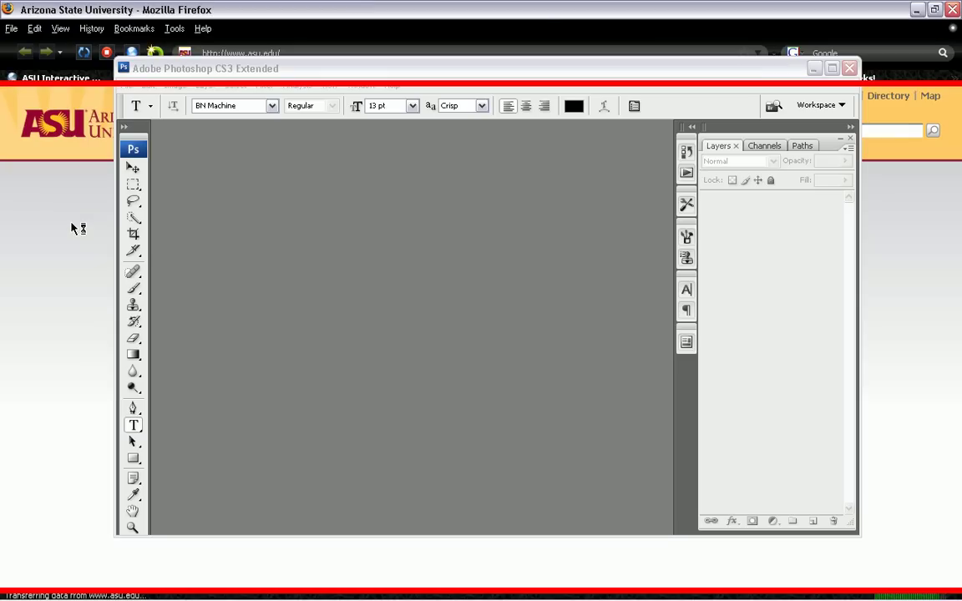
left_click(813, 67)
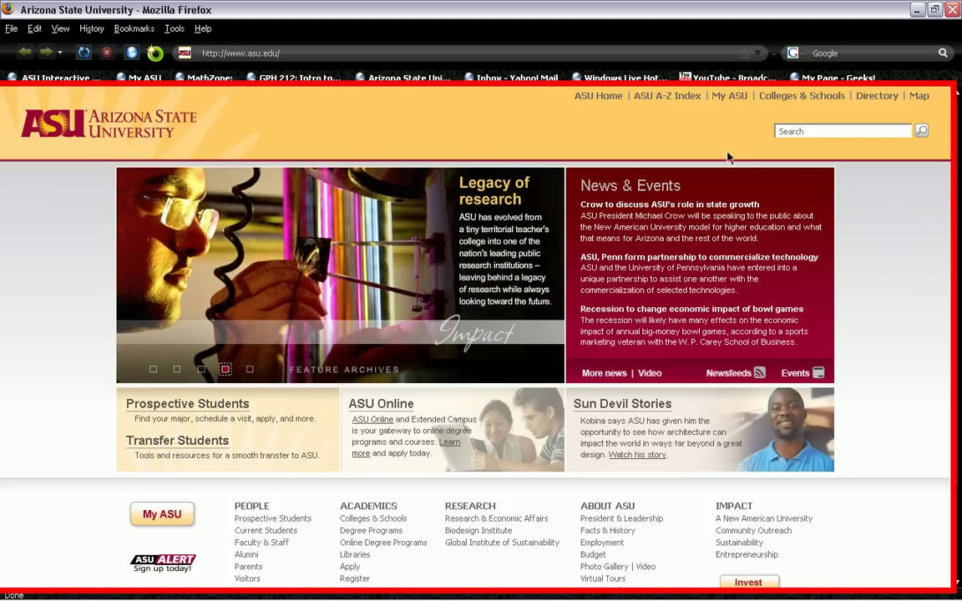
- Run a Google Images search for 'sky' from google.com
left_click(528, 51)
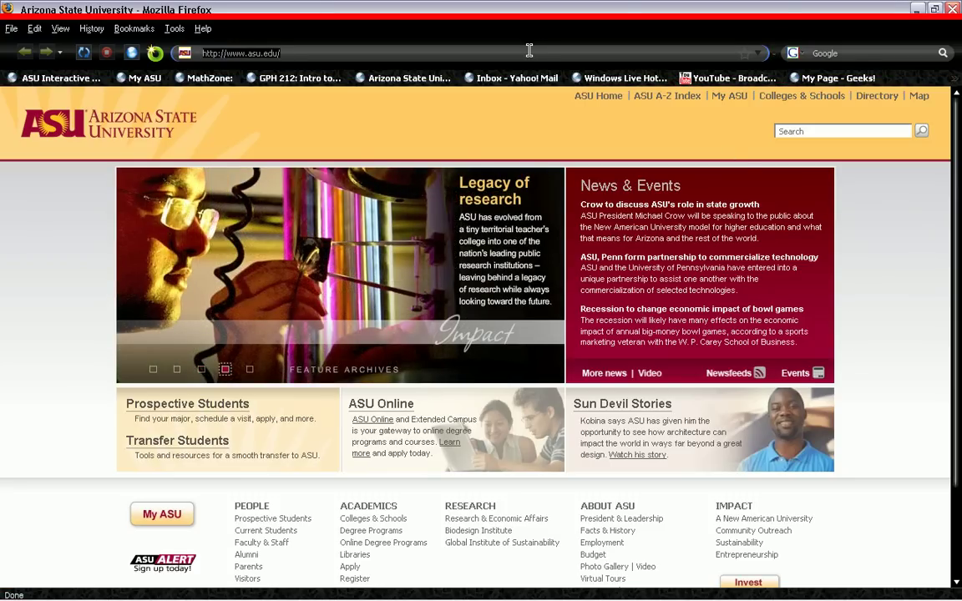
type("google.com")
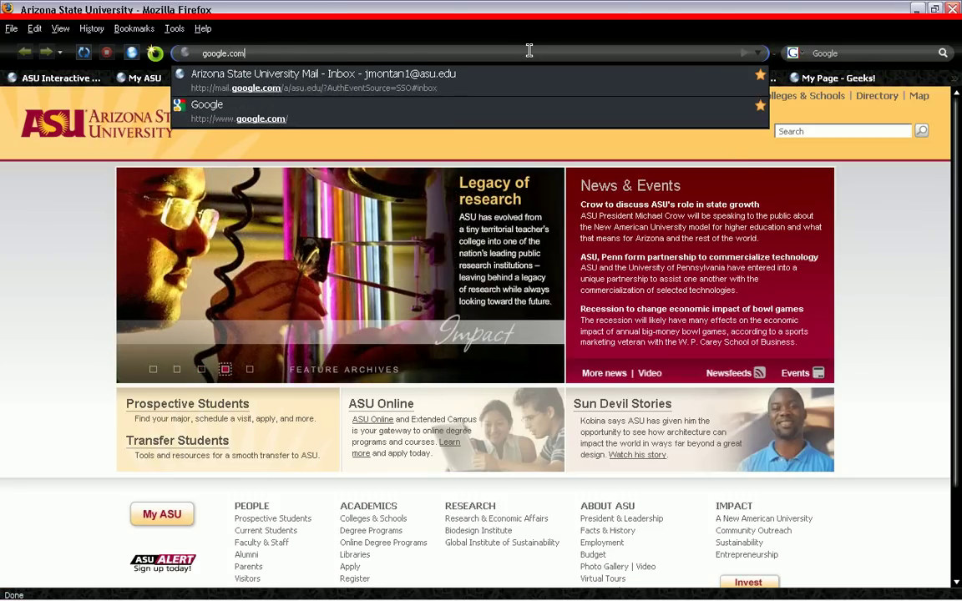
key("Return")
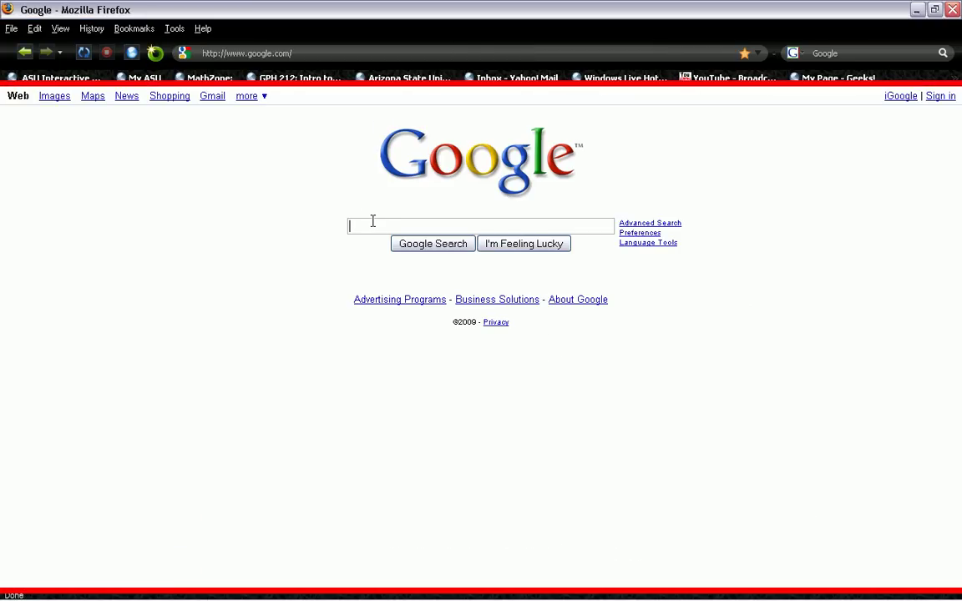
left_click(55, 97)
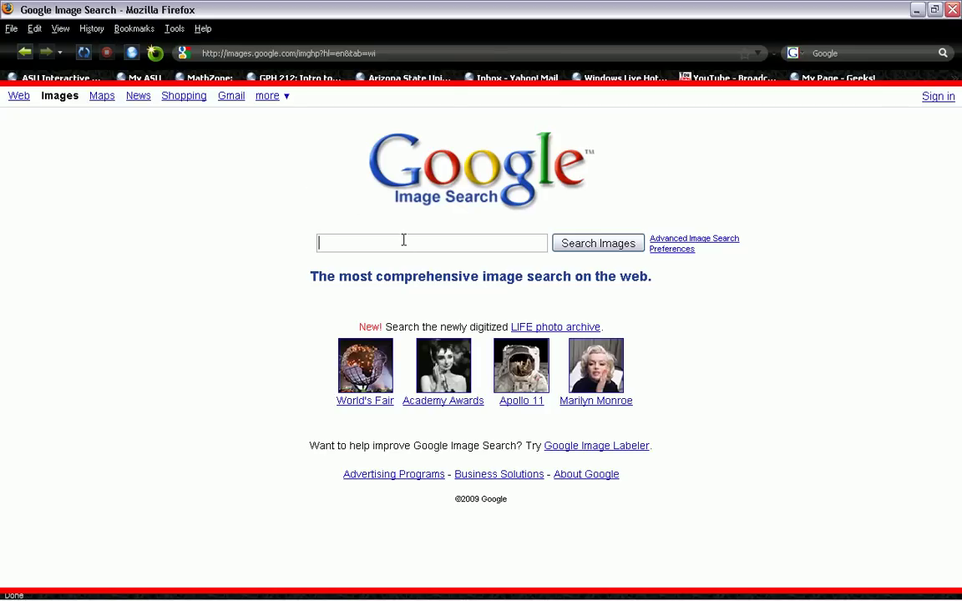
type("sky")
key("Return")
scroll(388, 276, "down", 2)
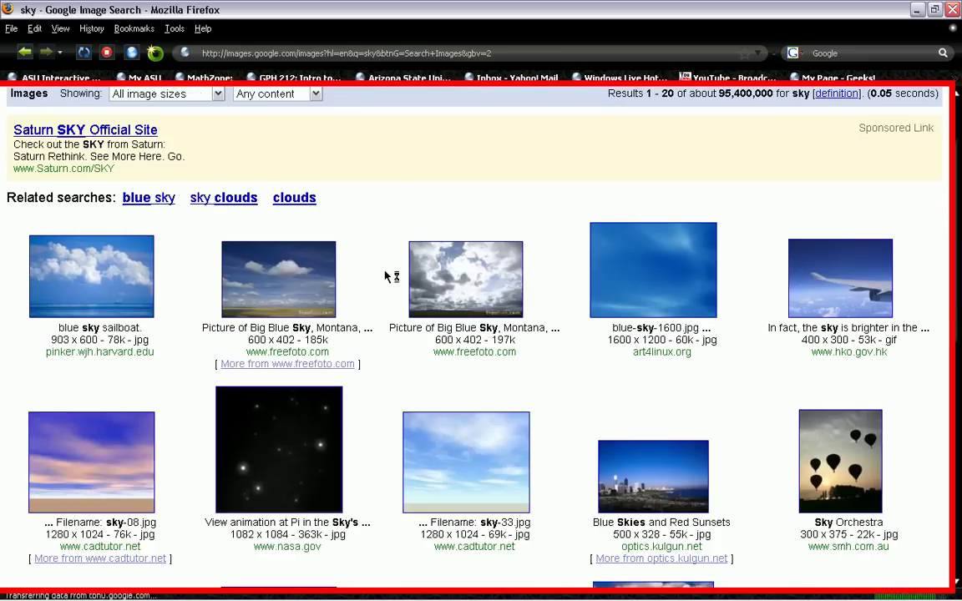
scroll(384, 276, "down", 9)
- Save the full-size Burning Sky sunset as Burning Sky.jpg on the desktop and close Firefox
left_click(104, 459)
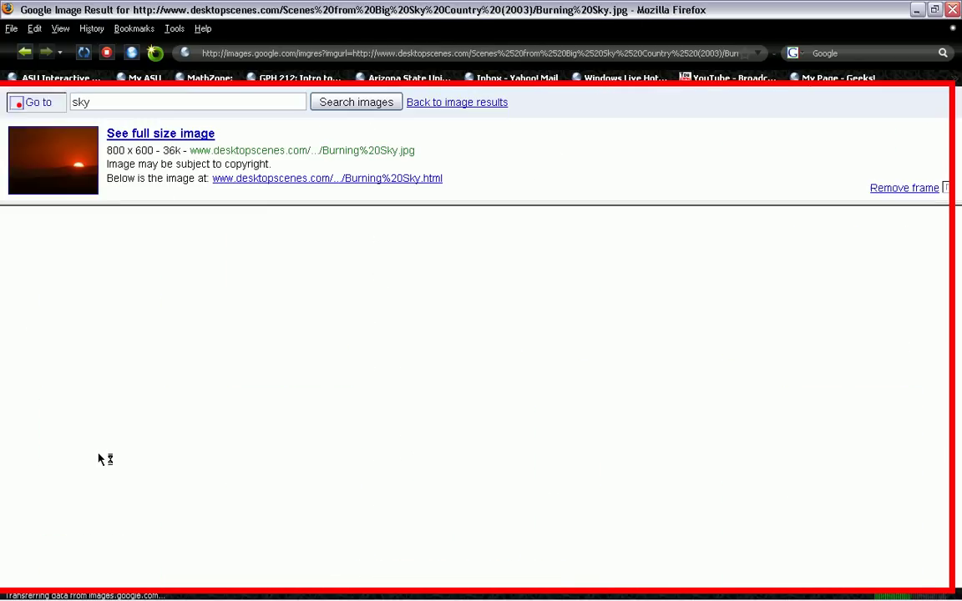
left_click(57, 177)
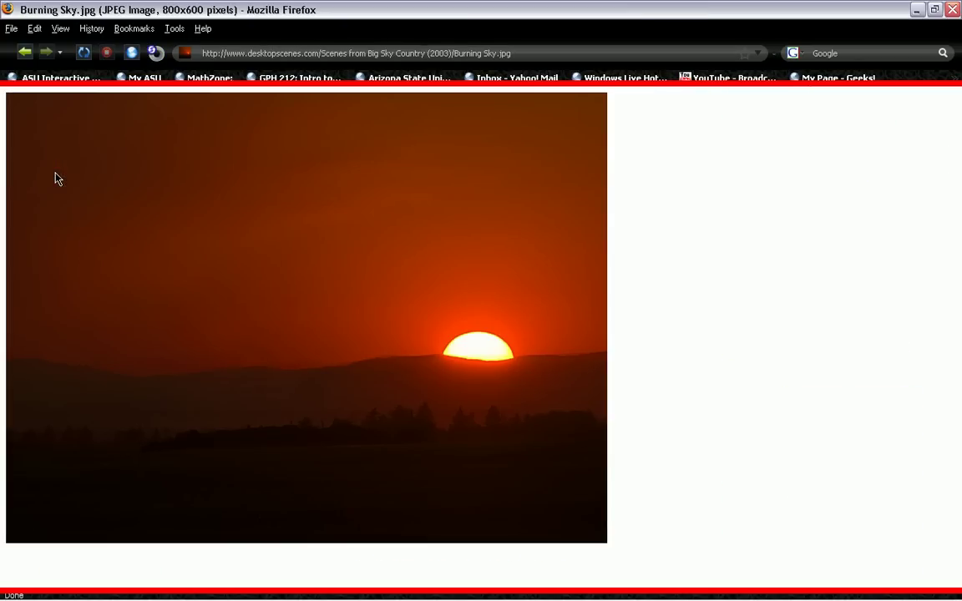
right_click(148, 245)
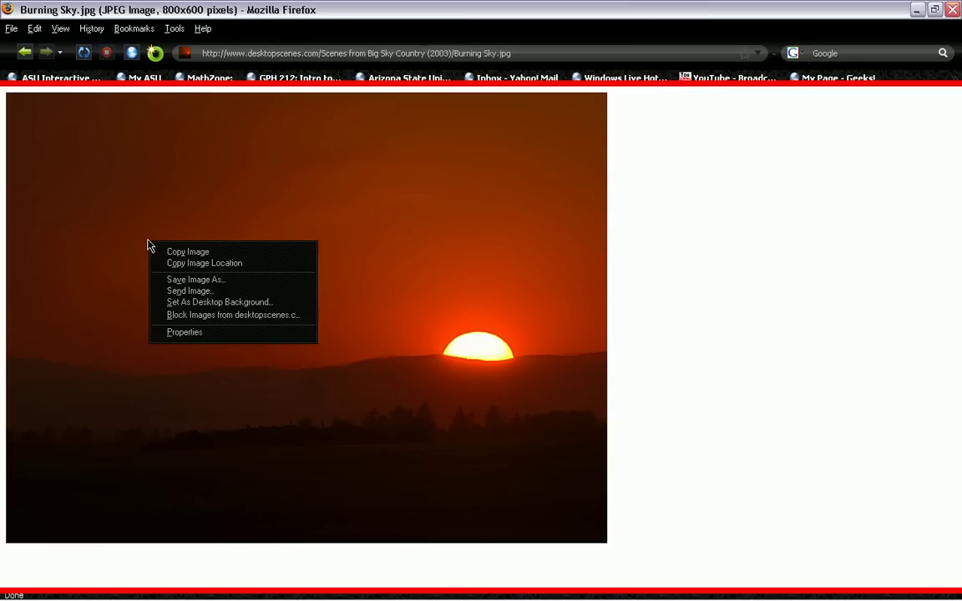
left_click(213, 279)
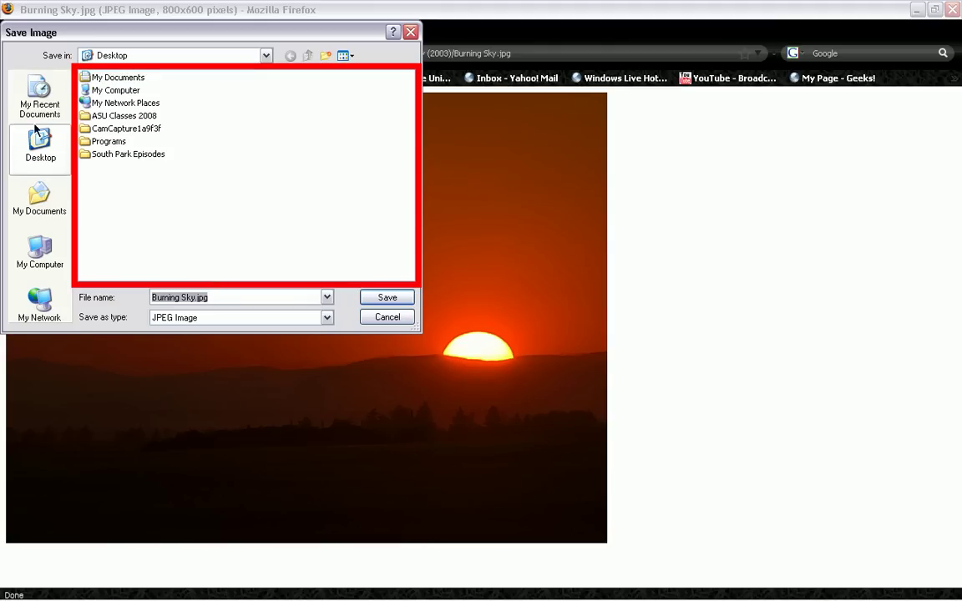
left_click(385, 298)
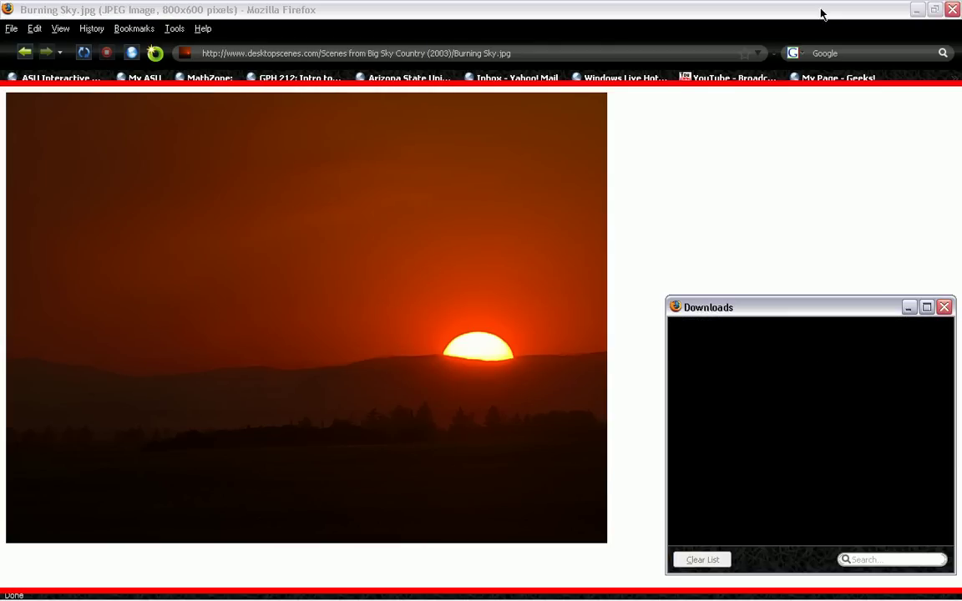
left_click(951, 9)
left_click(84, 209)
left_click(275, 188)
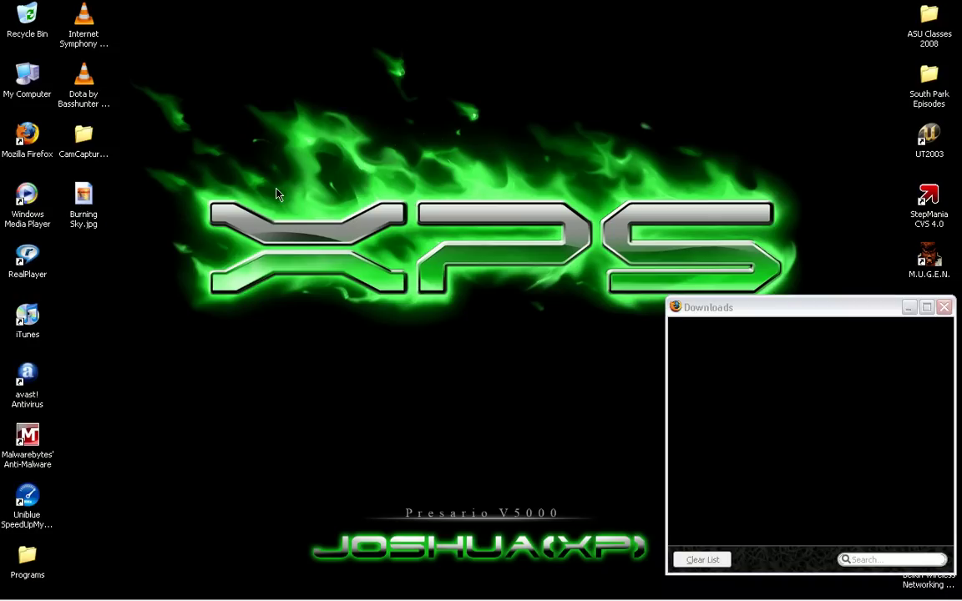
- Return to a maximized Photoshop and open Burning Sky.jpg from the Desktop
left_click(259, 589)
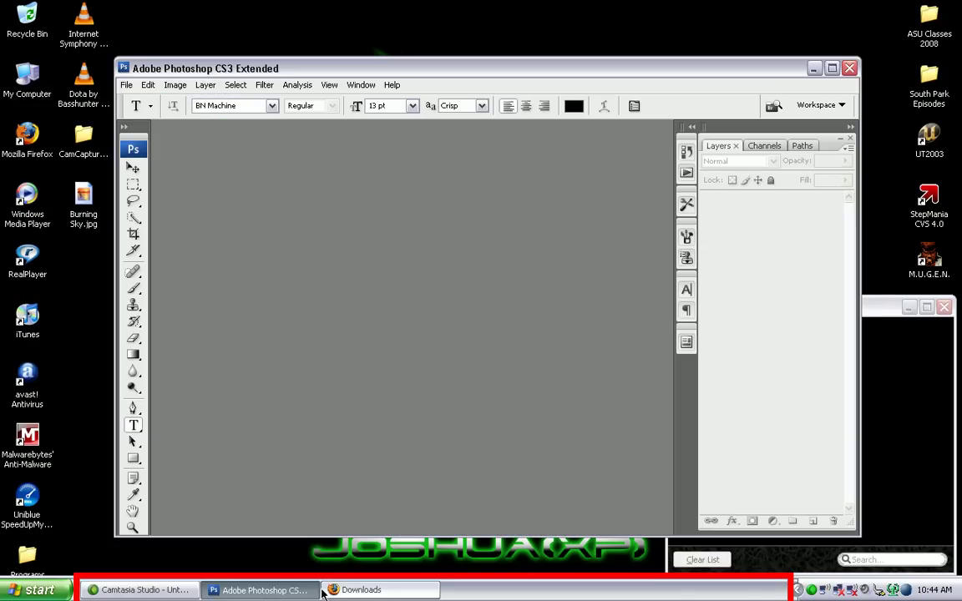
left_click(362, 590)
key("Escape")
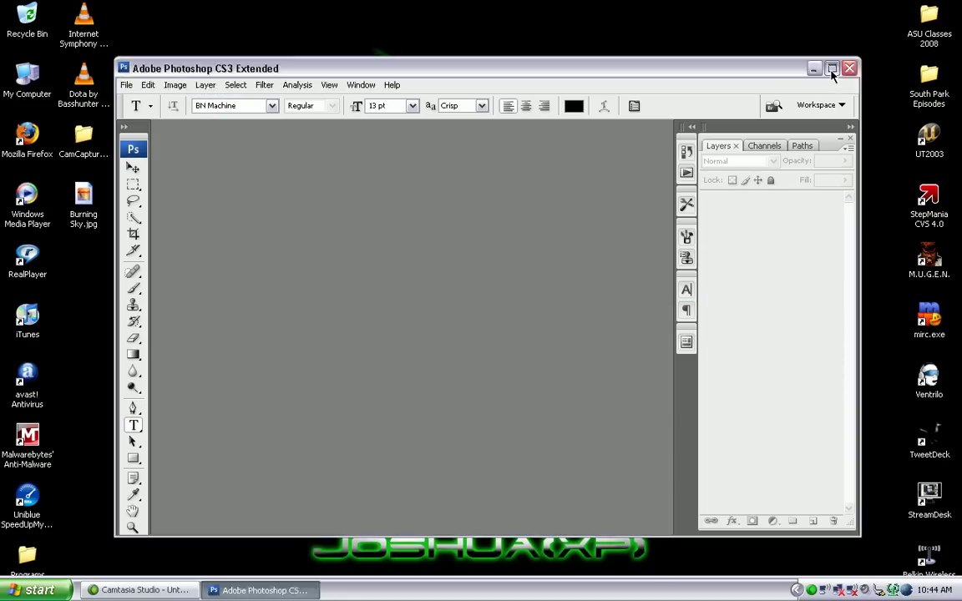
left_click(831, 68)
left_click(11, 26)
left_click(25, 56)
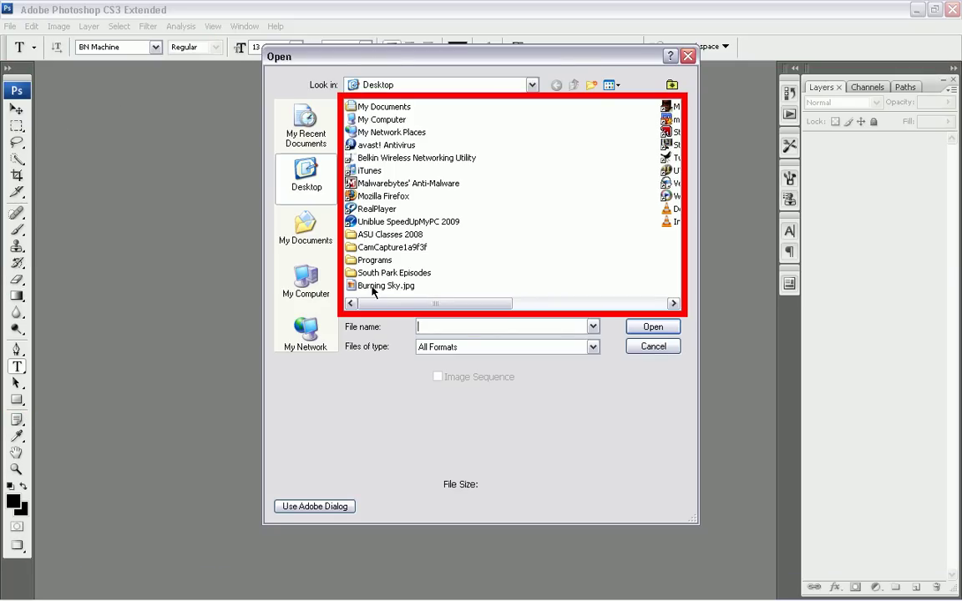
double_click(380, 286)
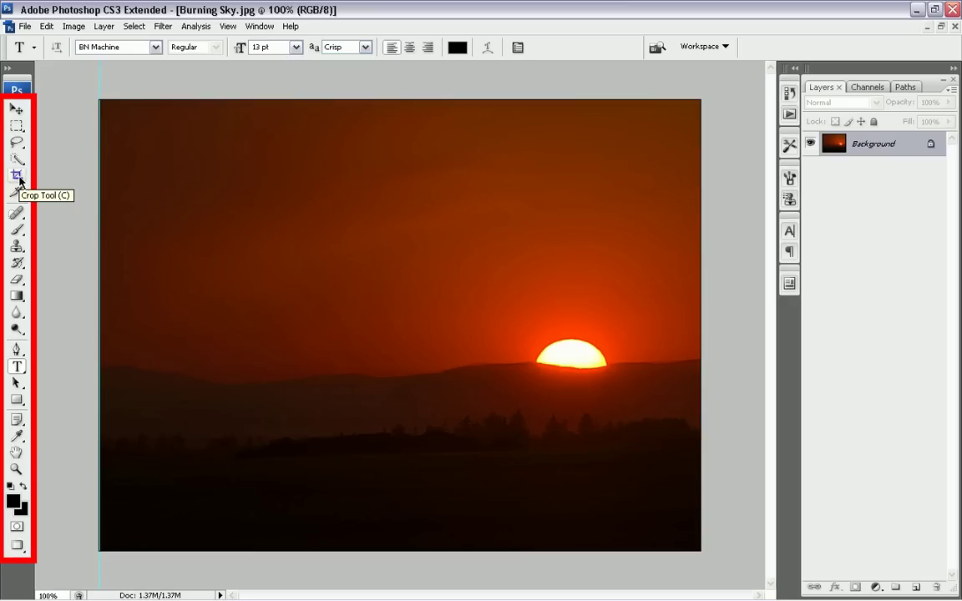
- Crop the photo to a wide banner-shaped strip around the setting sun and horizon
left_click(17, 175)
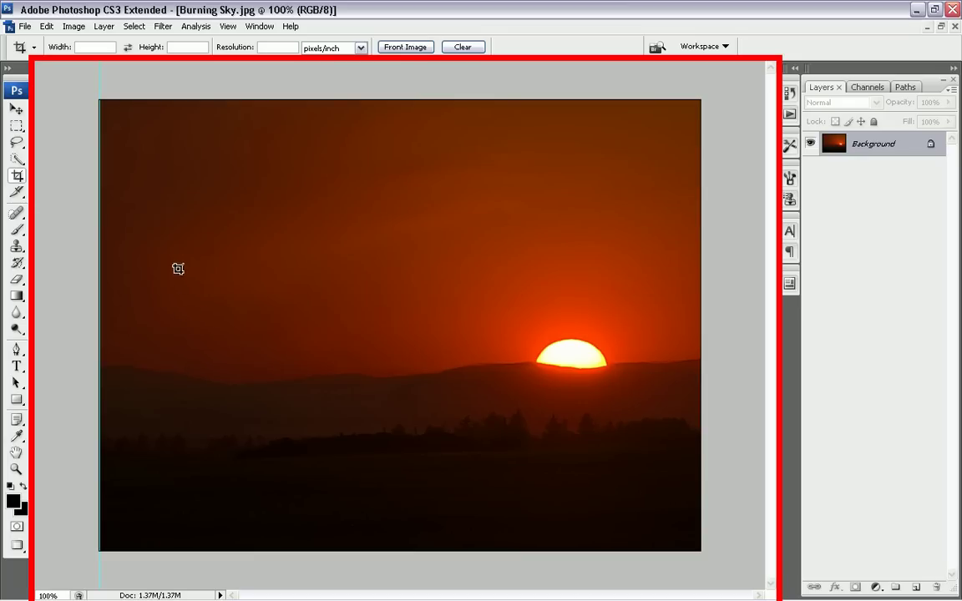
left_click_drag(173, 265, 648, 405)
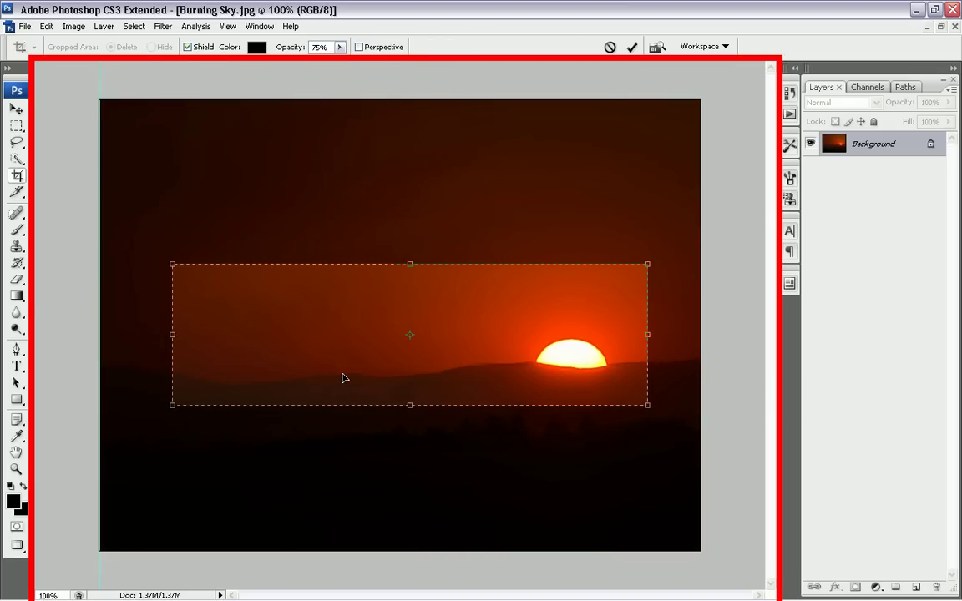
mouse_move(172, 334)
left_mouse_down()
mouse_move(204, 333)
mouse_move(190, 333)
left_mouse_up()
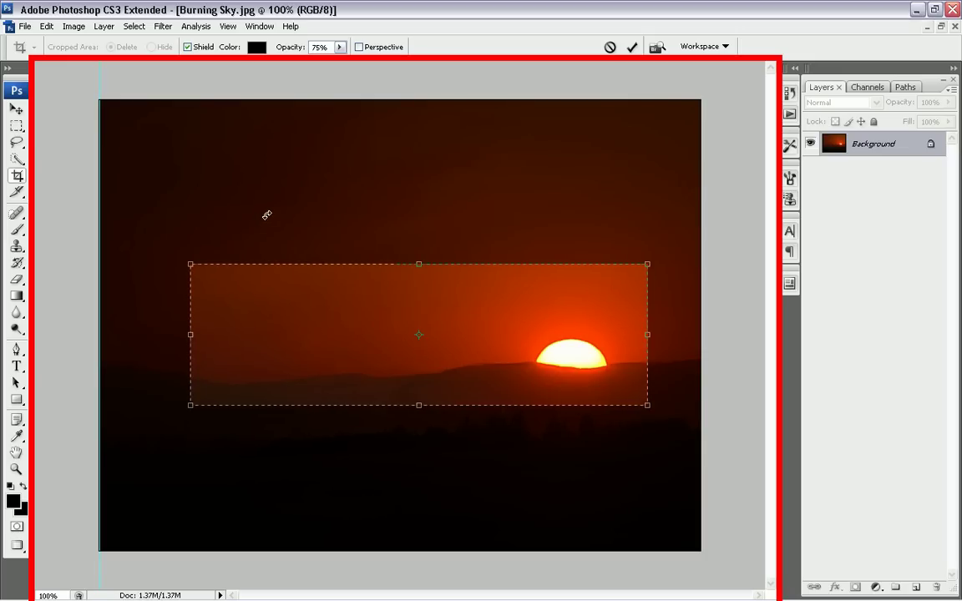
left_click(19, 193)
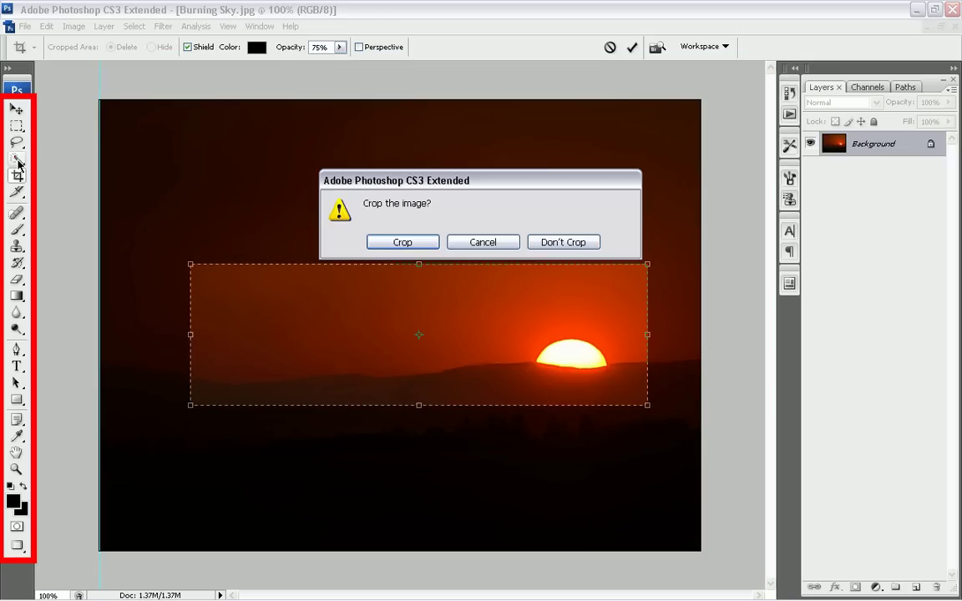
left_click(402, 242)
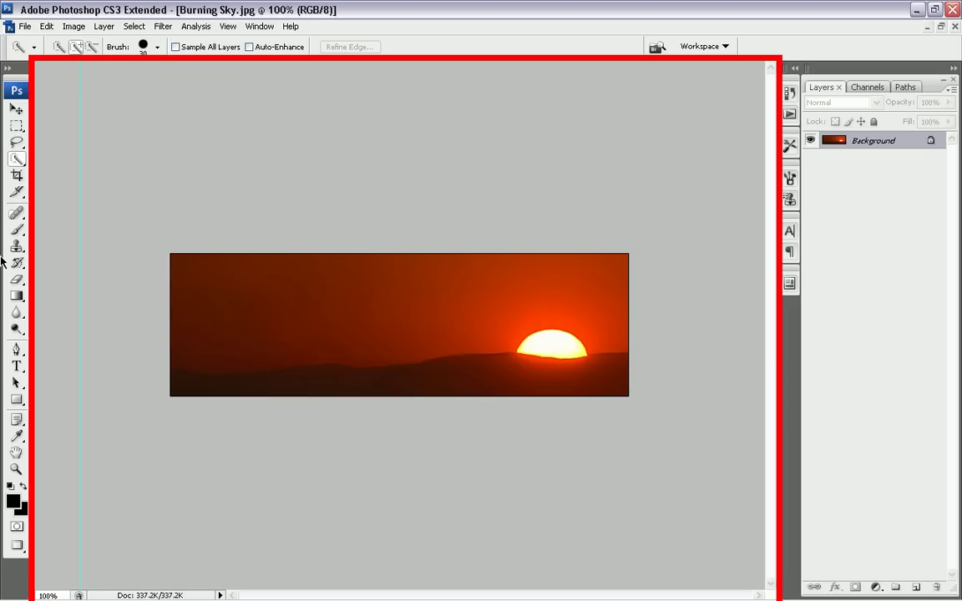
- Crop the banner again to cut off the dark left edge and bottom sliver
left_click(17, 175)
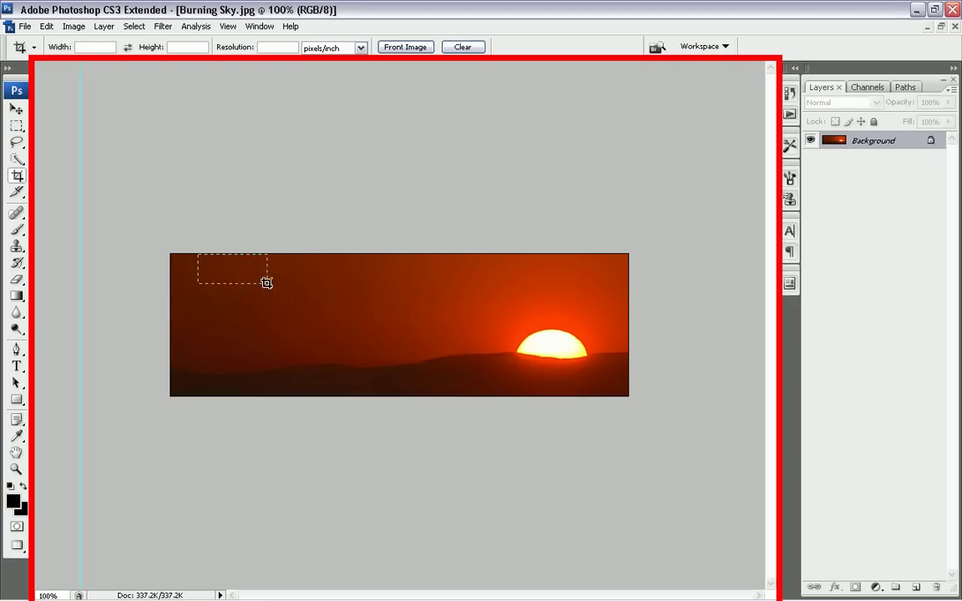
left_click_drag(266, 283, 678, 451)
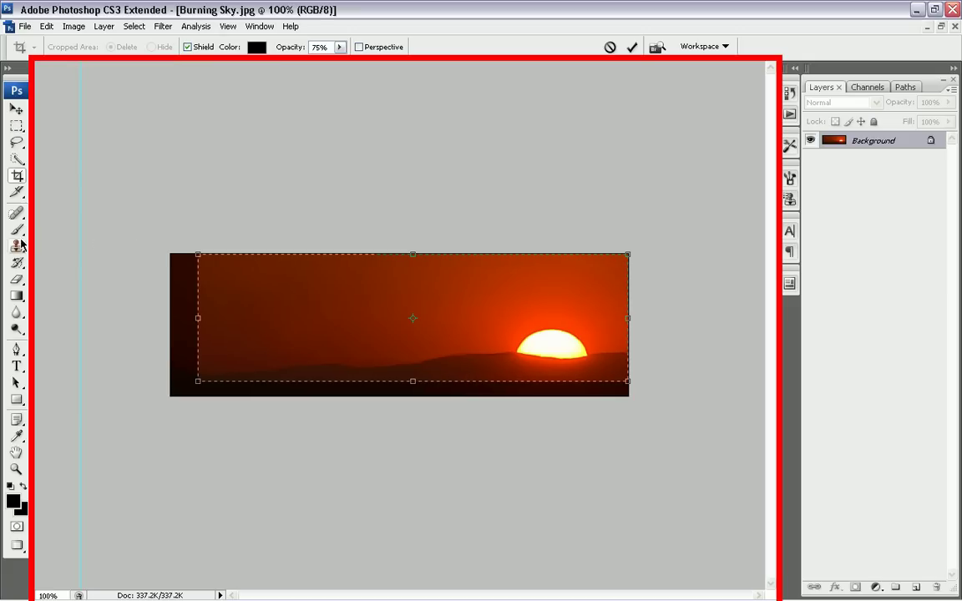
left_click(15, 192)
left_click(390, 242)
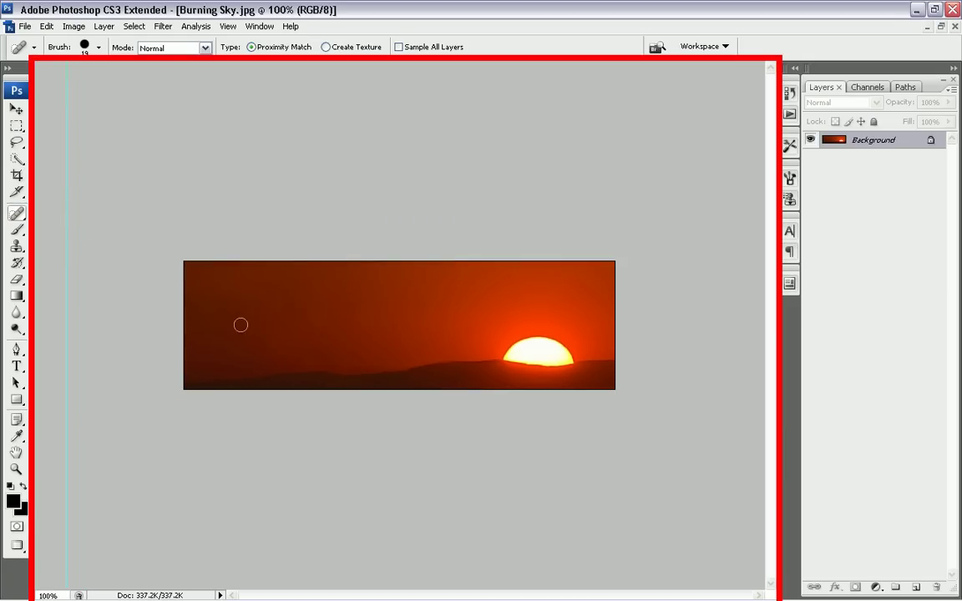
left_click(17, 366)
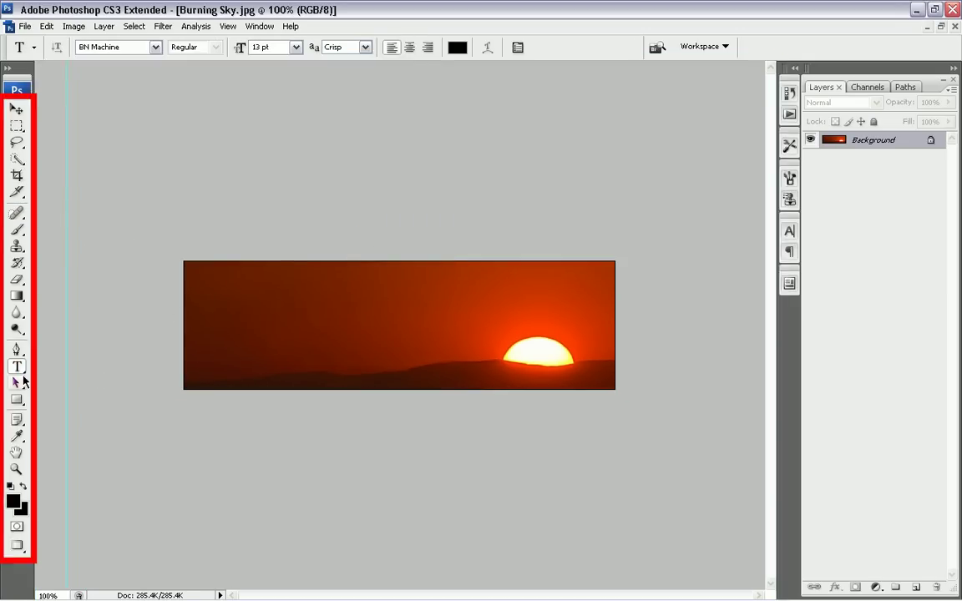
- Type the title near the banner's top-left, correcting typos toward 'The Delightful Sun'
left_click(195, 301)
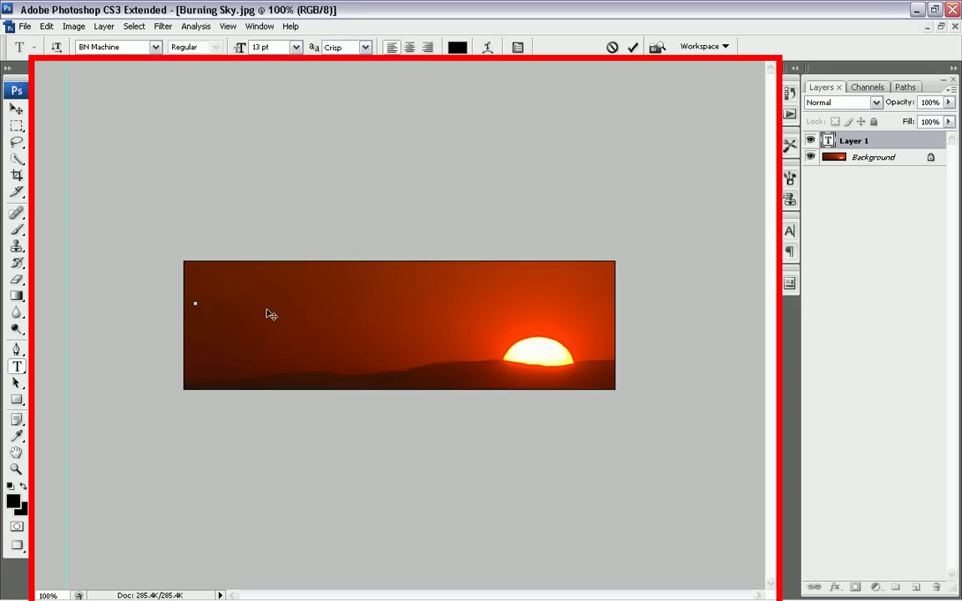
type("The Be")
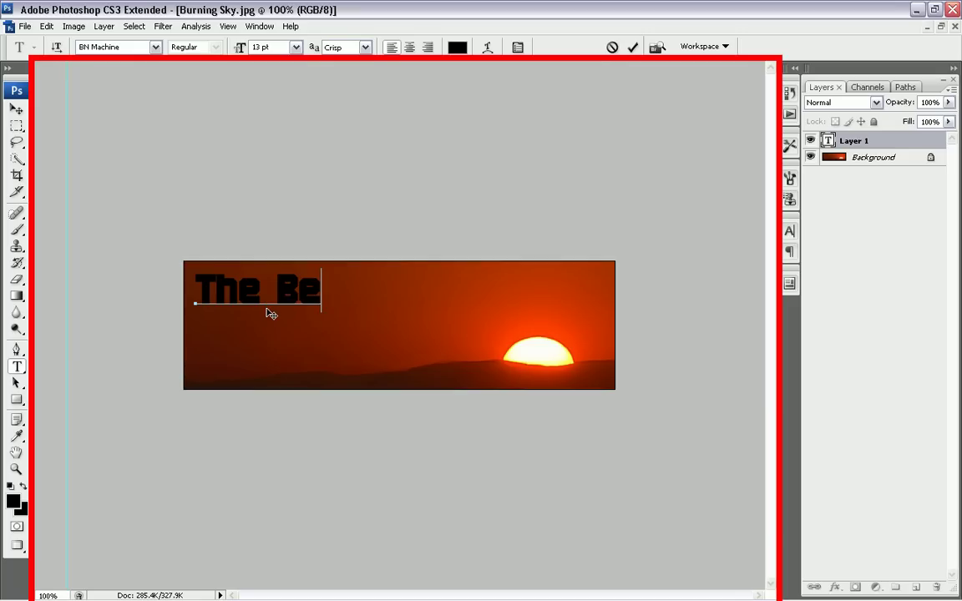
type("vatiful ")
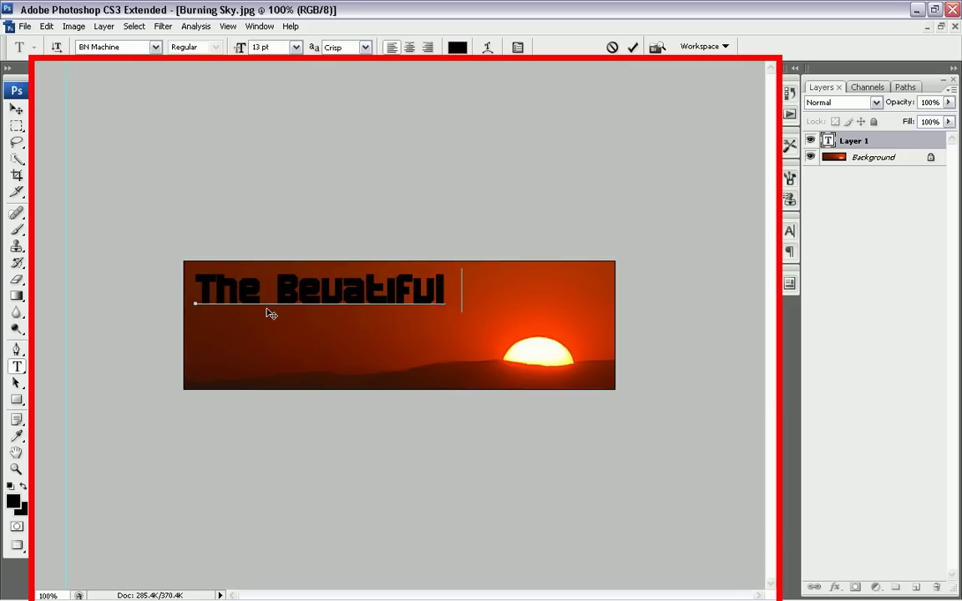
type("Sun!")
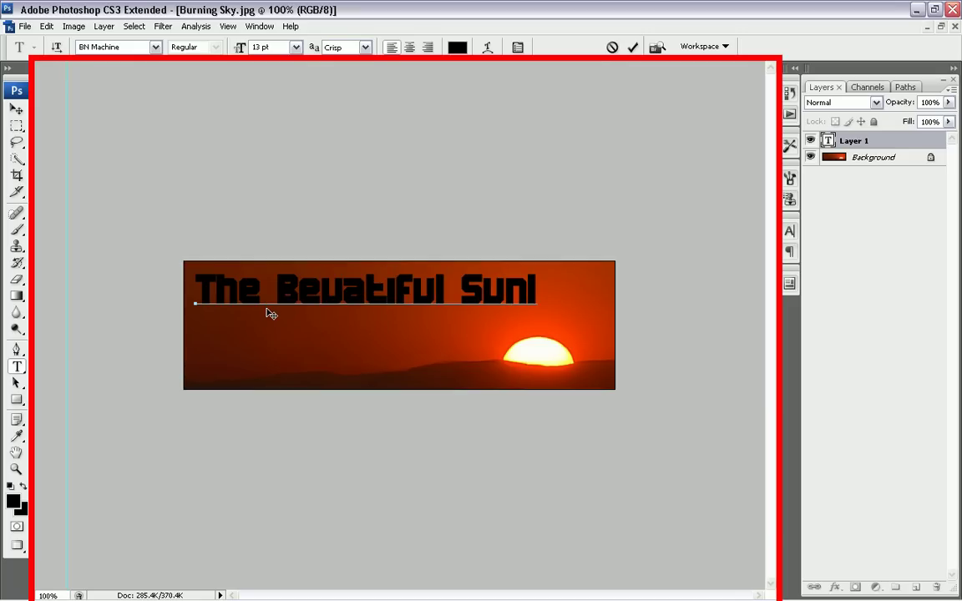
key("BackSpace")
key("BackSpace")
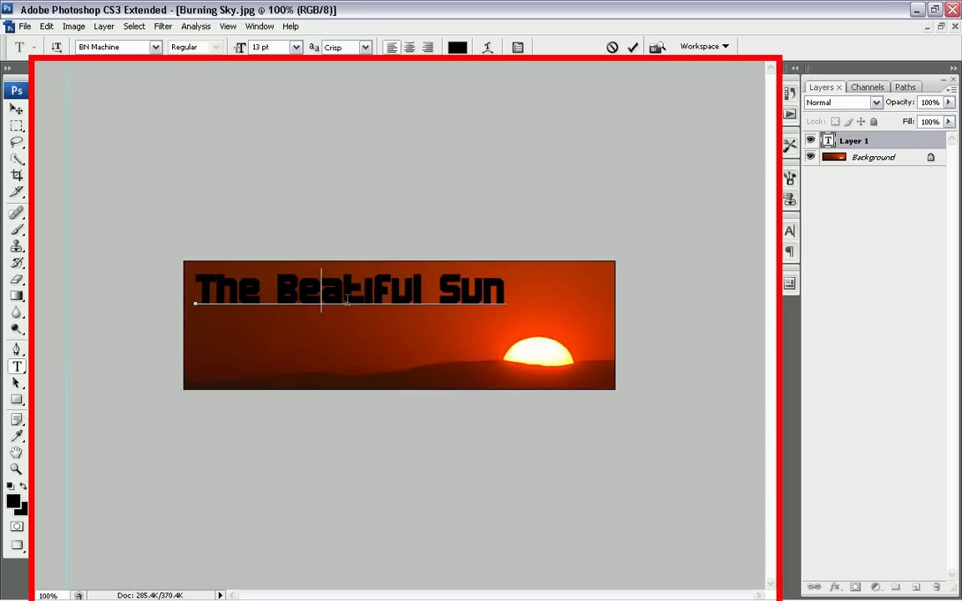
type("u")
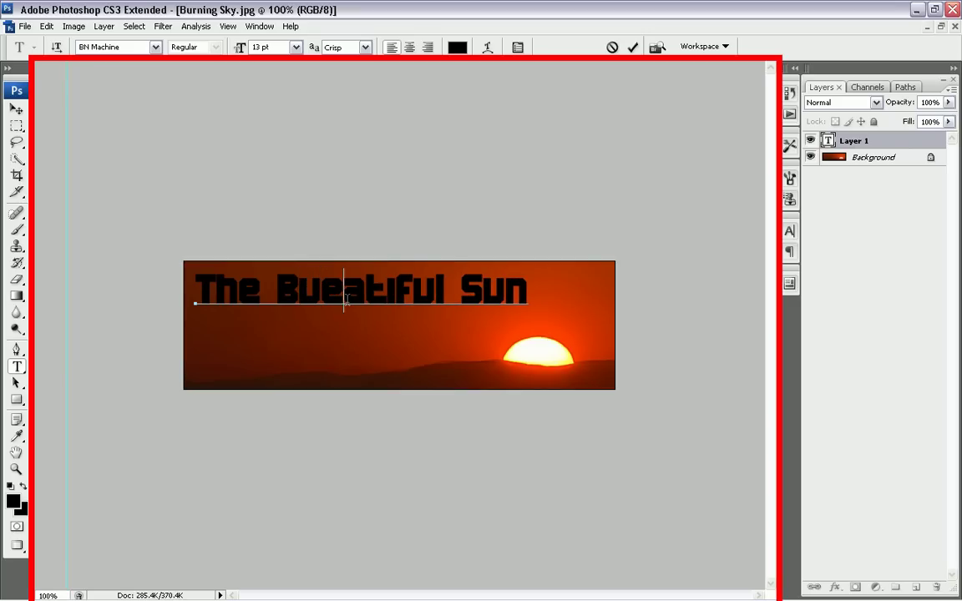
key("Delete")
key("Right")
key("Delete")
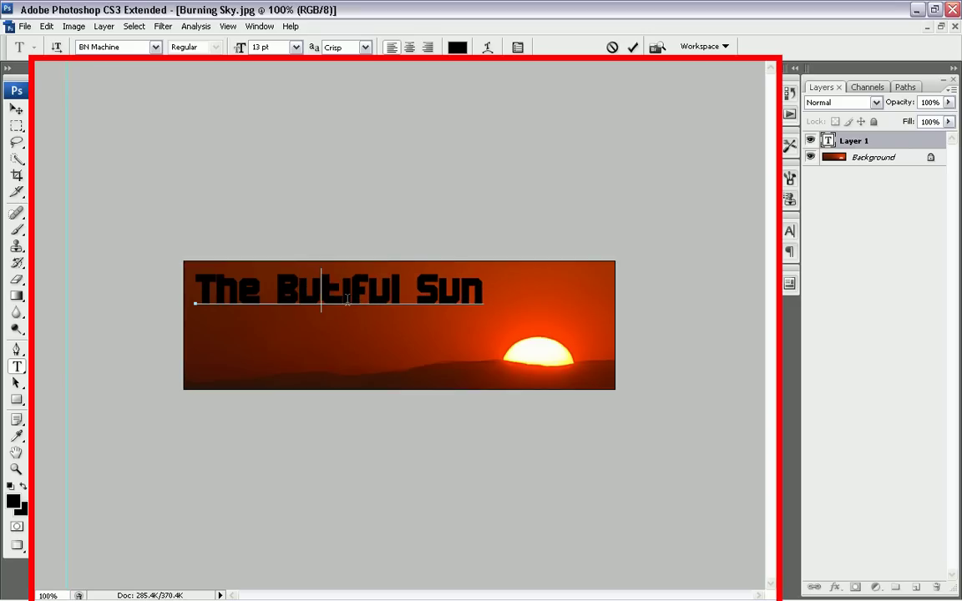
key("BackSpace")
key("Right")
key("Right")
key("Right")
key("Right")
key("Right")
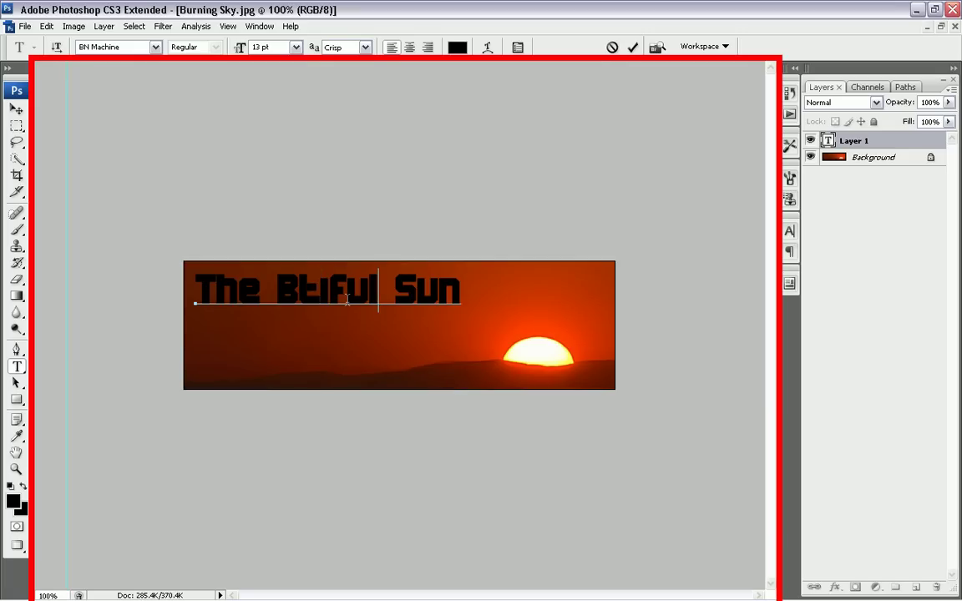
key("BackSpace")
key("BackSpace")
key("BackSpace")
key("BackSpace")
key("BackSpace")
key("BackSpace")
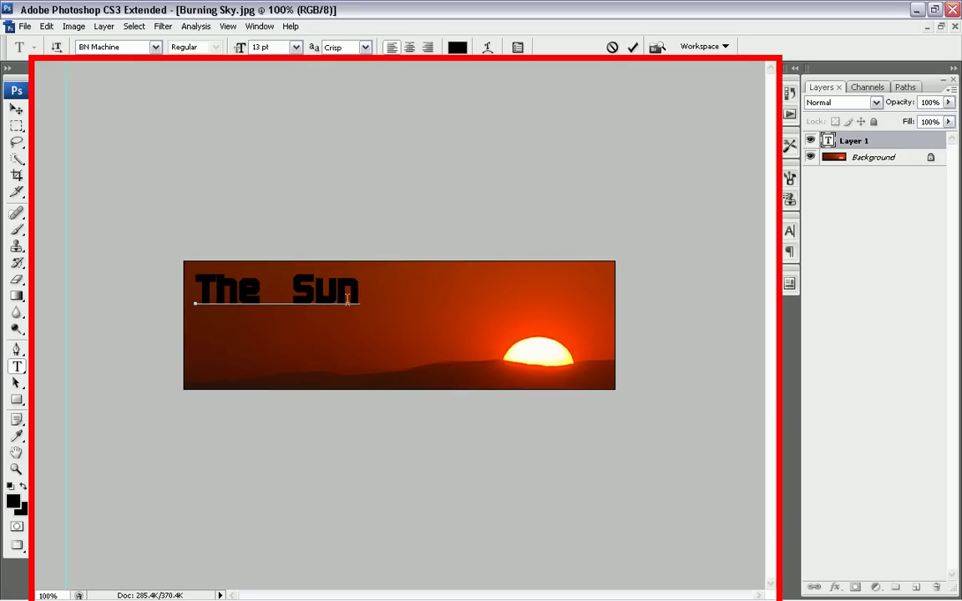
type("Deligh")
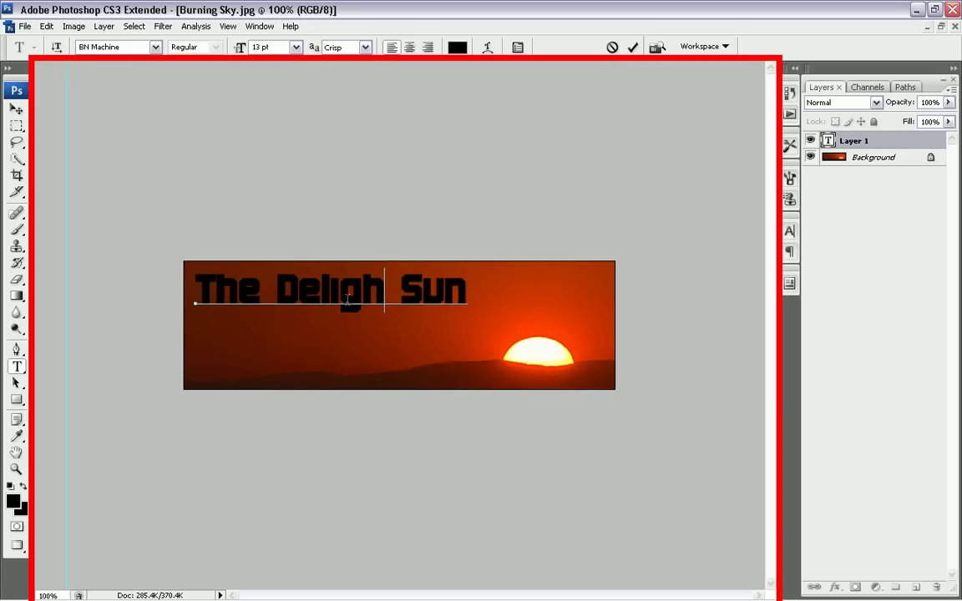
type("tful")
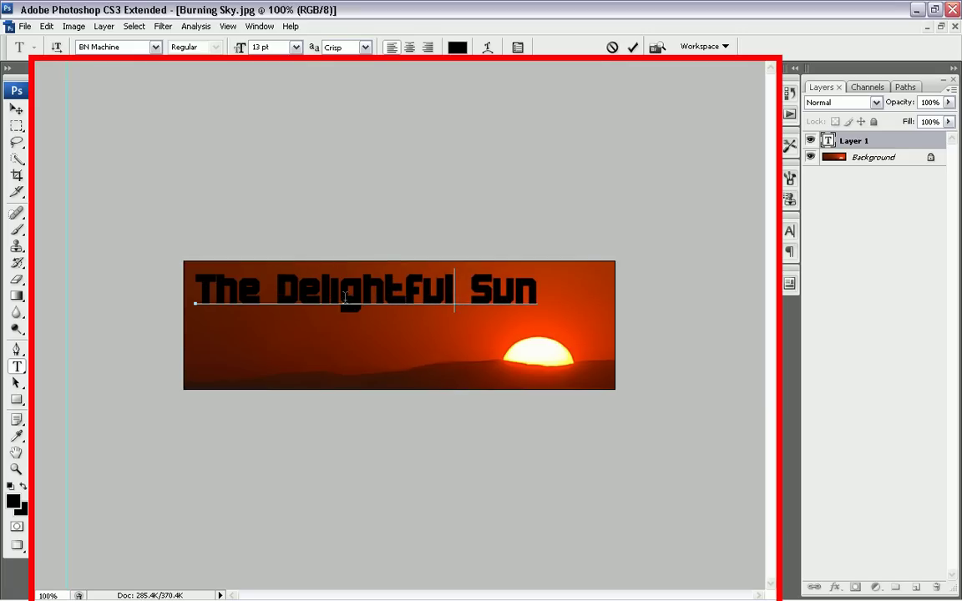
- Set the title in Monotype Corsiva and nudge it slightly right and down
left_click_drag(539, 290, 193, 290)
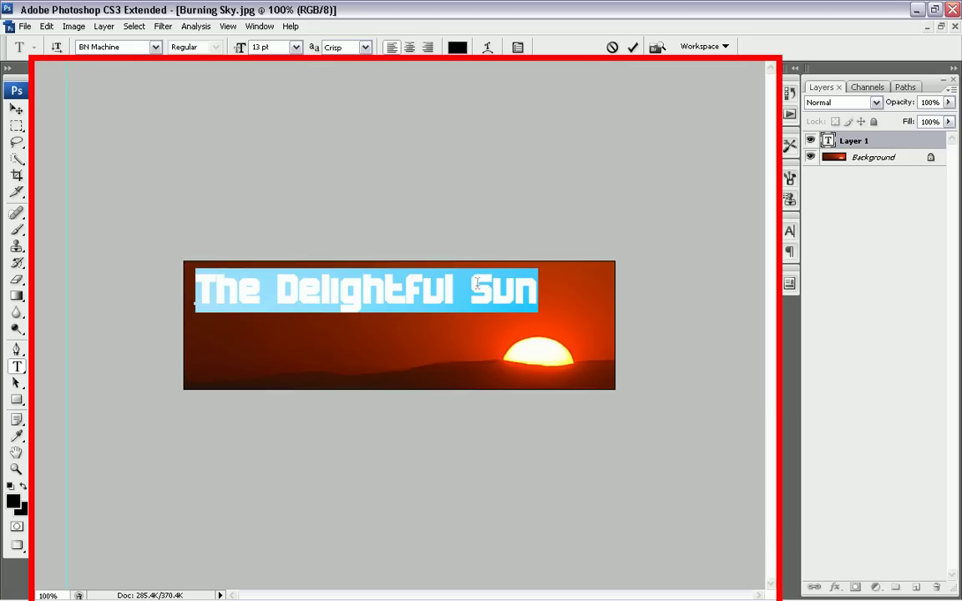
left_click(156, 47)
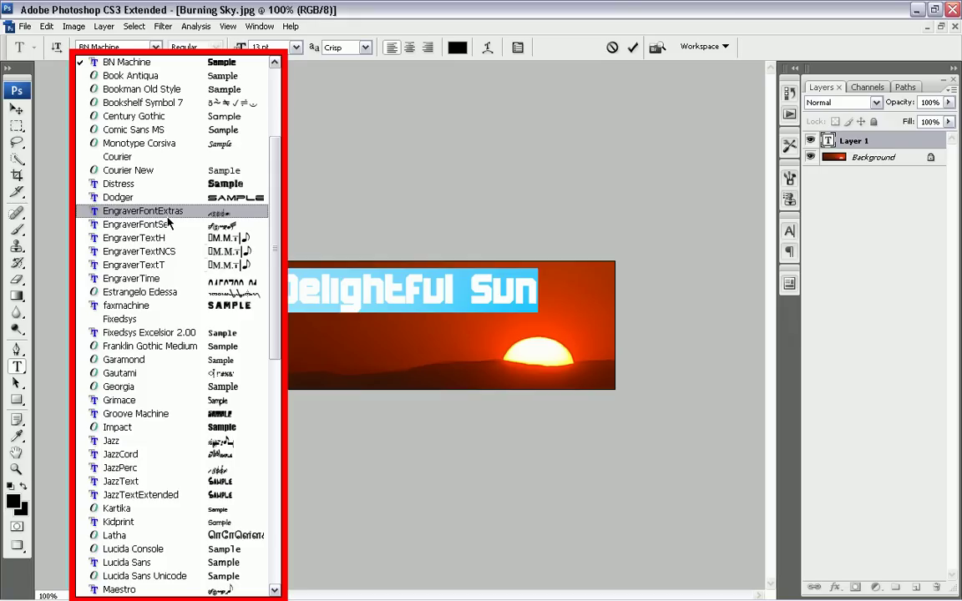
left_click(193, 144)
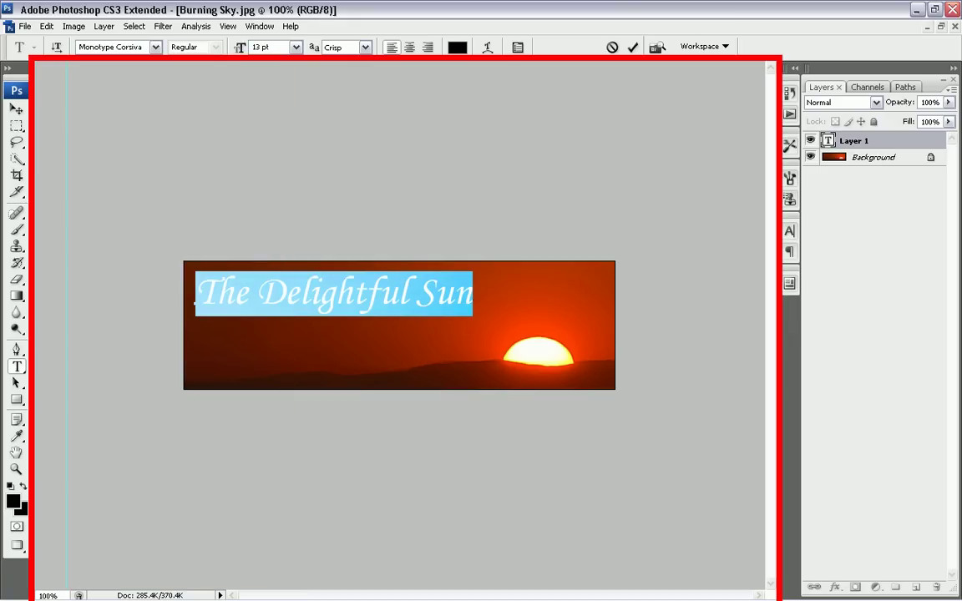
left_click(433, 292)
mouse_move(376, 358)
left_mouse_down()
mouse_move(382, 367)
mouse_move(387, 358)
left_mouse_up()
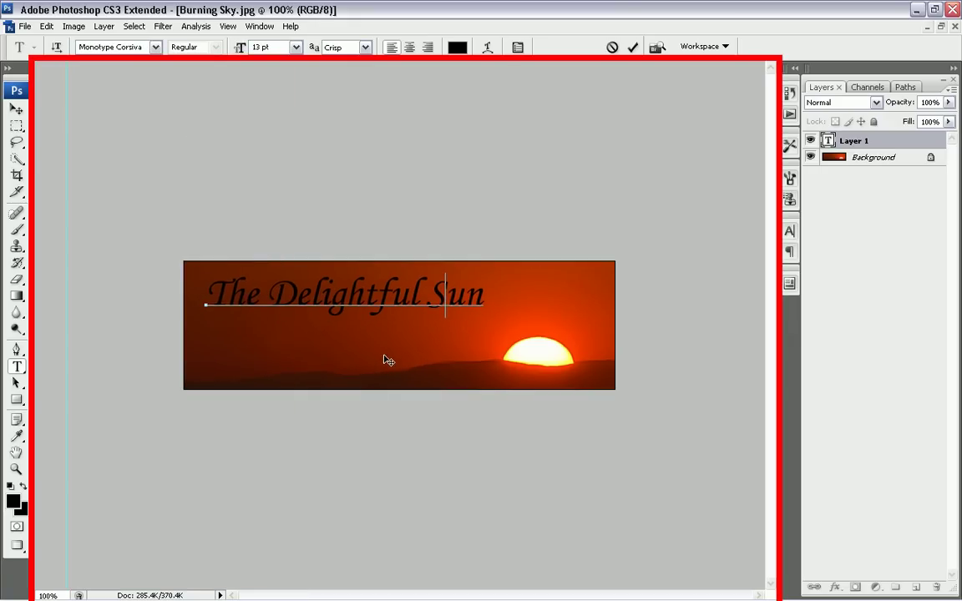
left_click_drag(479, 299, 101, 301)
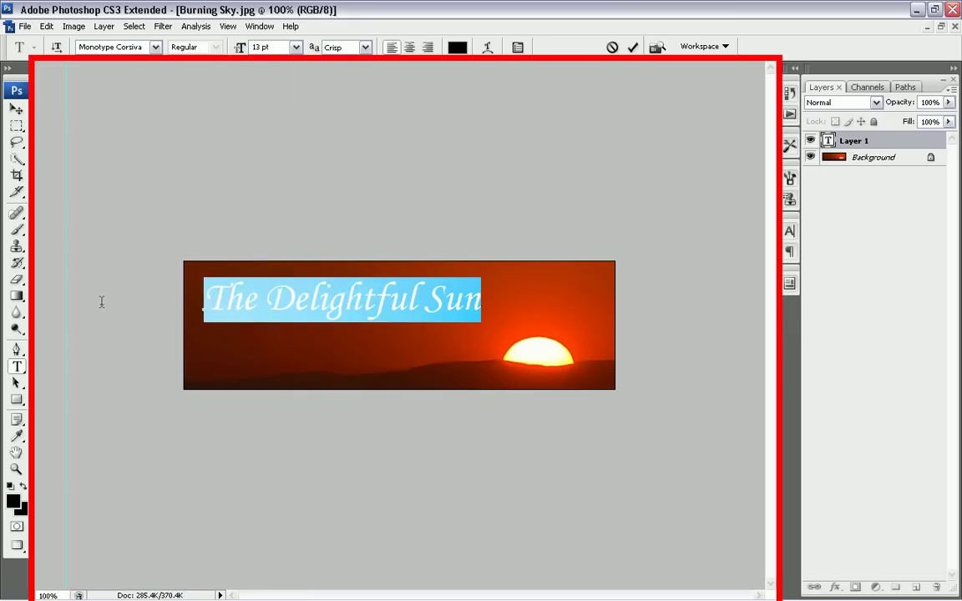
- Switch the title font to Antigoni Light and select the word 'Delightful'
left_click(156, 47)
scroll(162, 509, "down", 6)
scroll(163, 509, "down", 4)
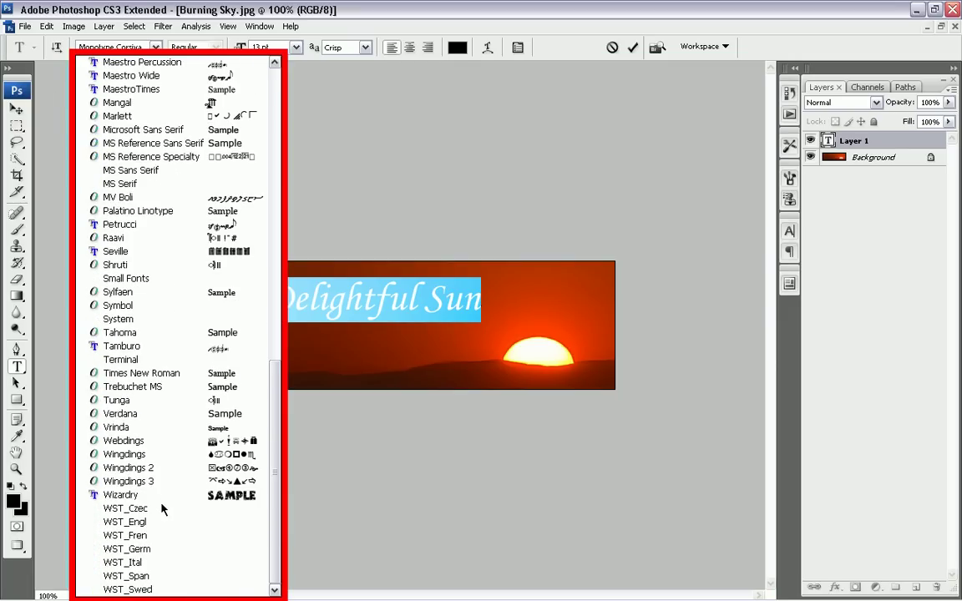
scroll(163, 509, "up", 13)
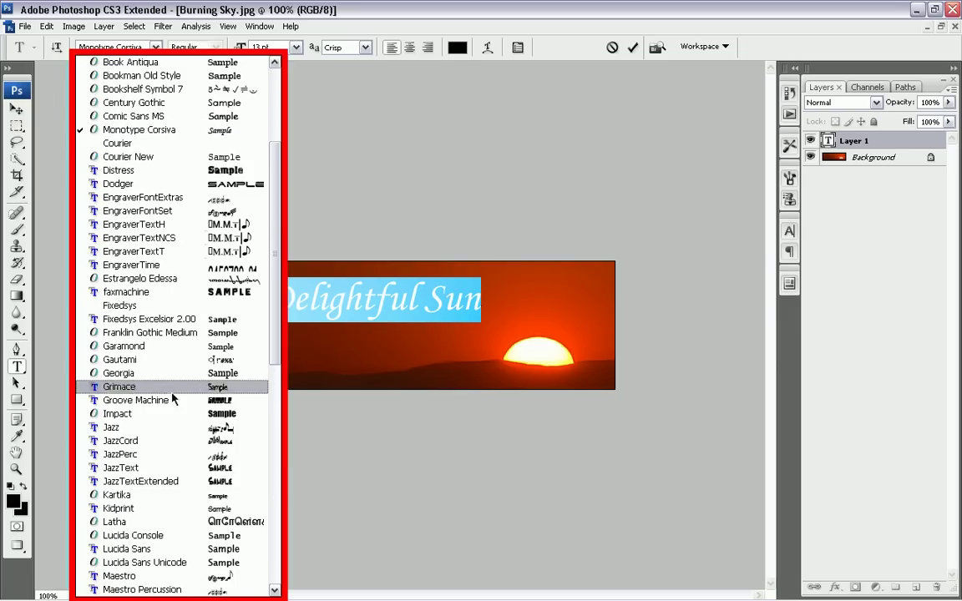
scroll(188, 345, "up", 4)
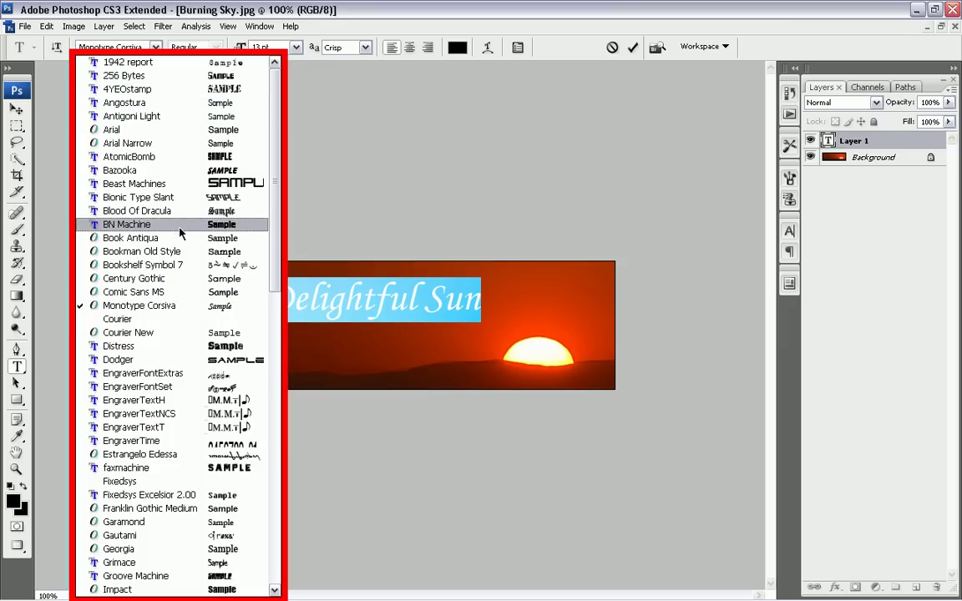
left_click(180, 117)
left_click(377, 302)
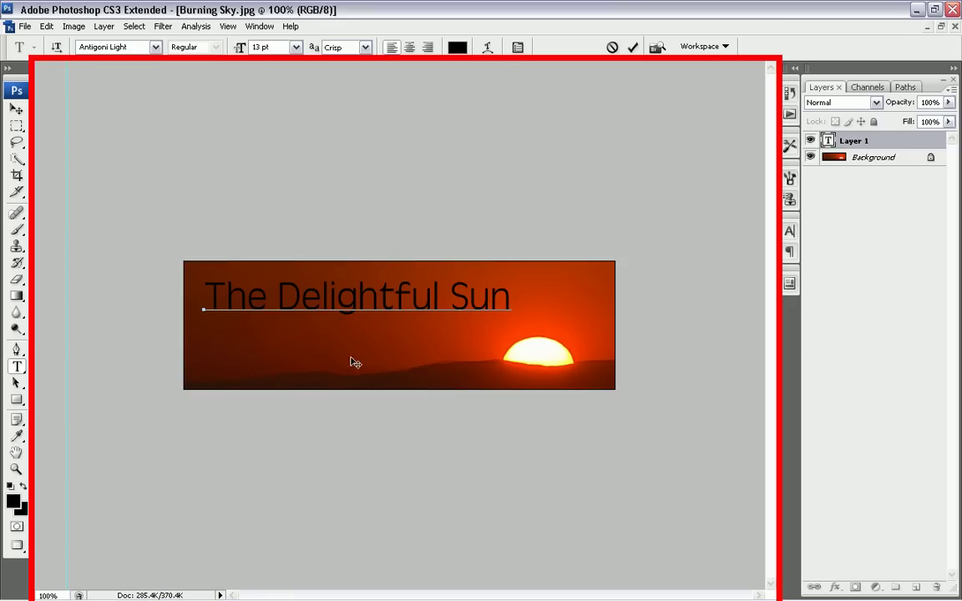
mouse_move(354, 361)
left_mouse_down()
mouse_move(343, 350)
mouse_move(350, 359)
left_mouse_up()
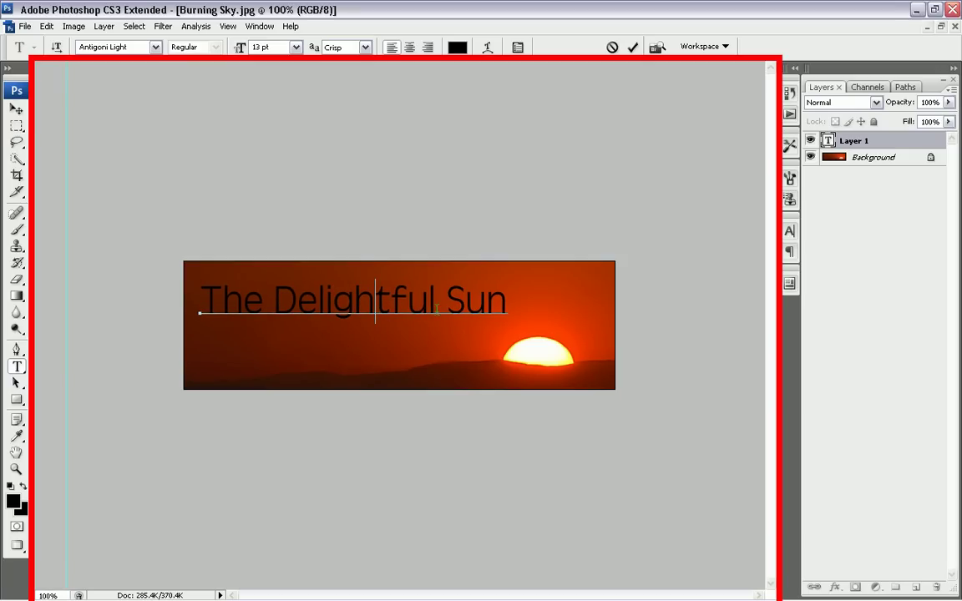
left_click_drag(437, 309, 274, 309)
- Replace 'Delightful' with 'Burning' so the title reads 'The Burning Sun'
key("BackSpace")
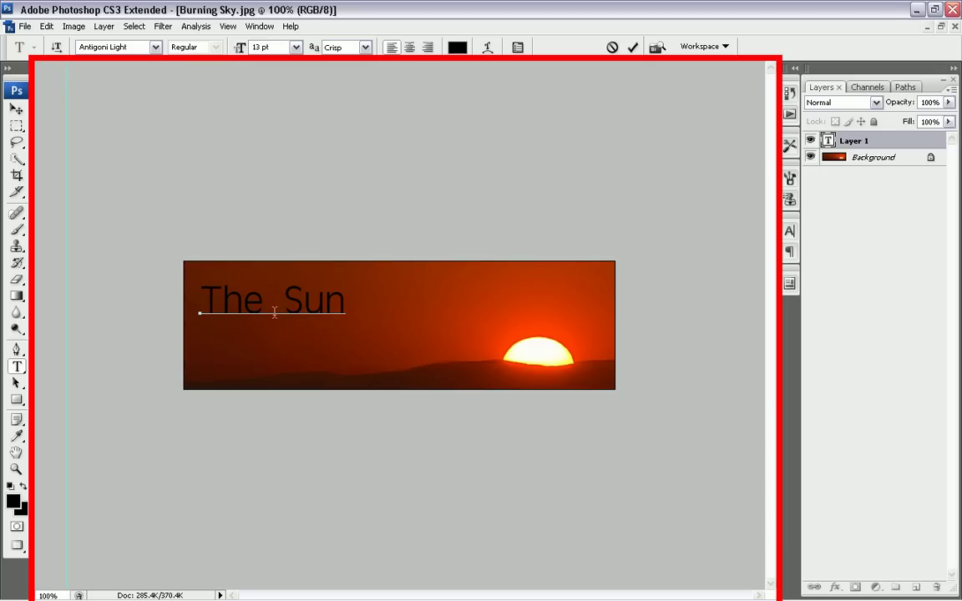
type("Burninh")
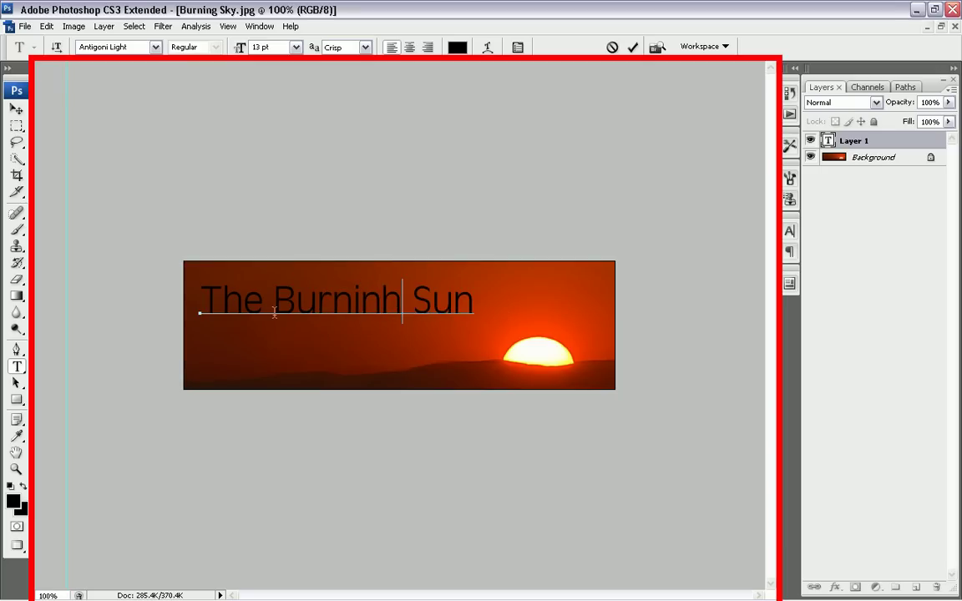
key("BackSpace")
type("g")
- Try title sizes of 30, 72, 6 and 12 pt, then settle on 18 pt
key("ctrl+a")
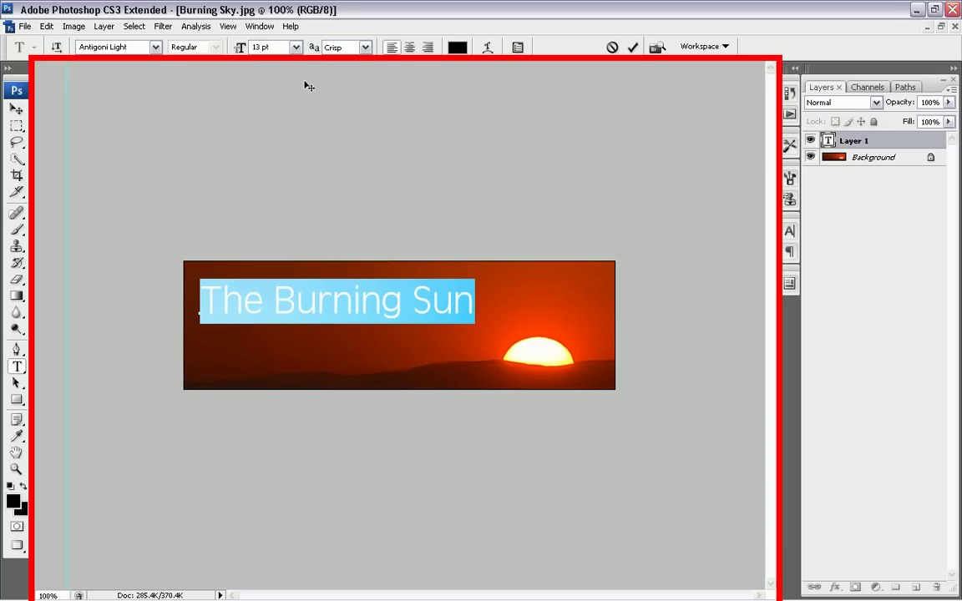
left_click(154, 47)
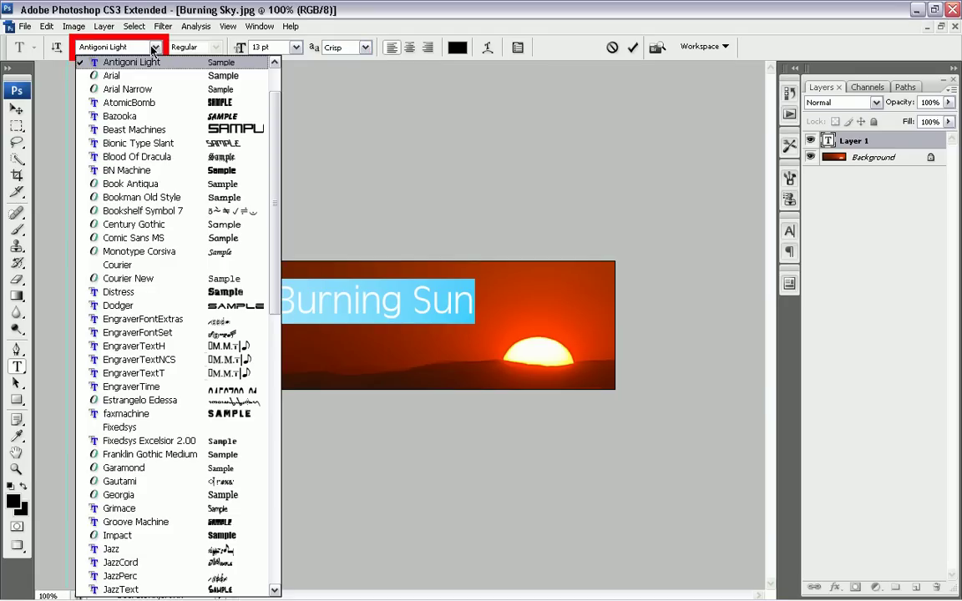
left_click(295, 46)
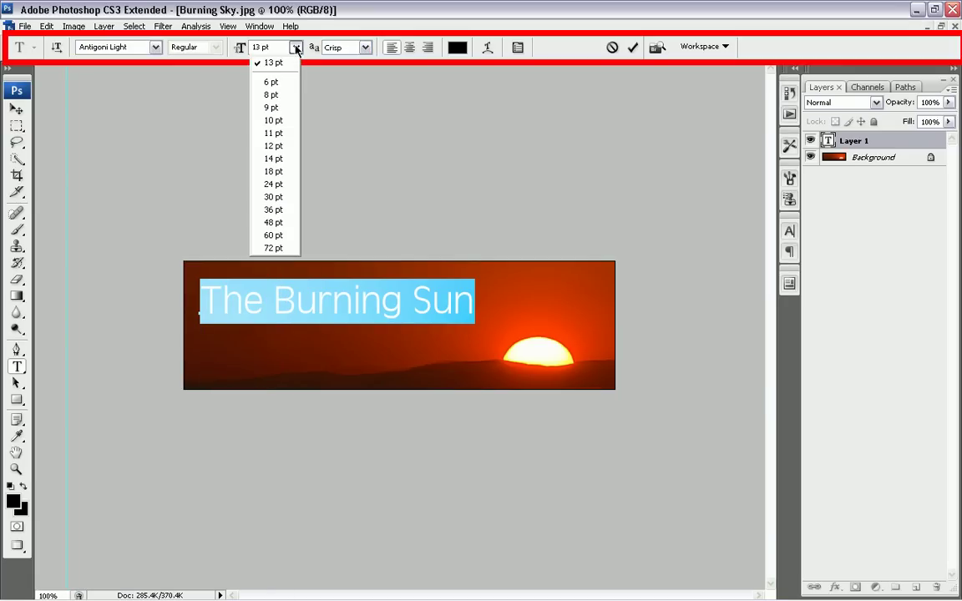
left_click(272, 196)
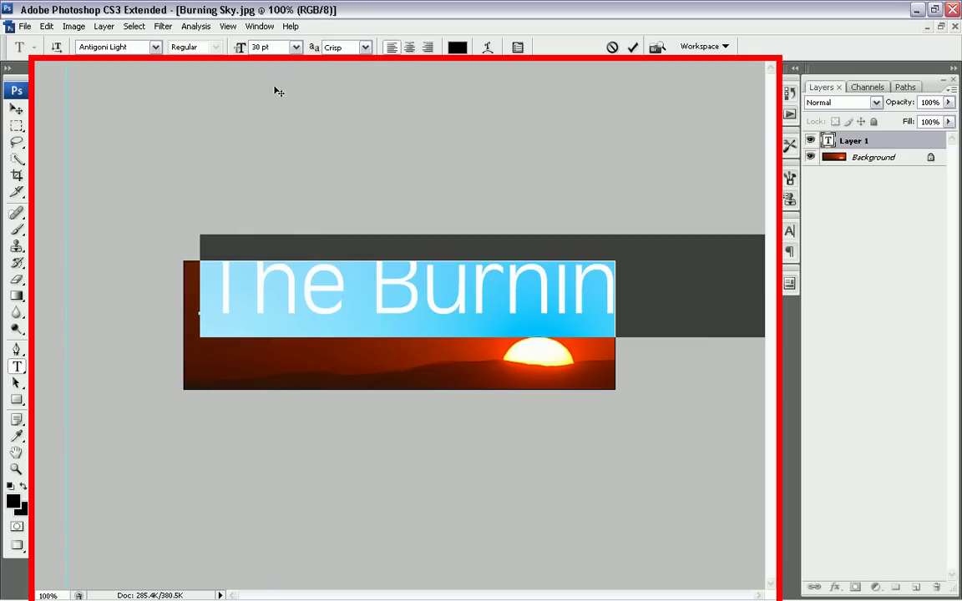
left_click(296, 47)
left_click(272, 247)
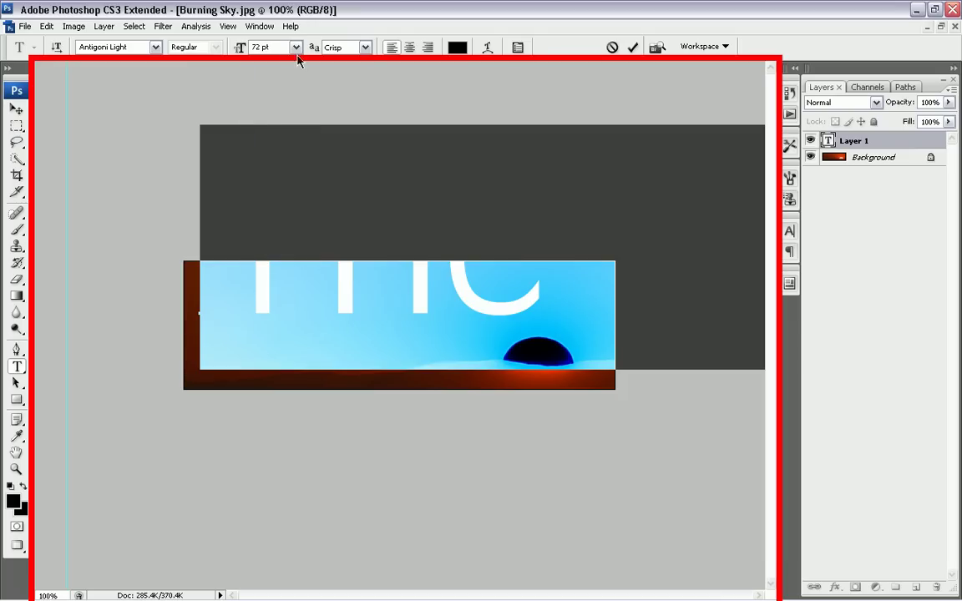
left_click(296, 46)
left_click(272, 82)
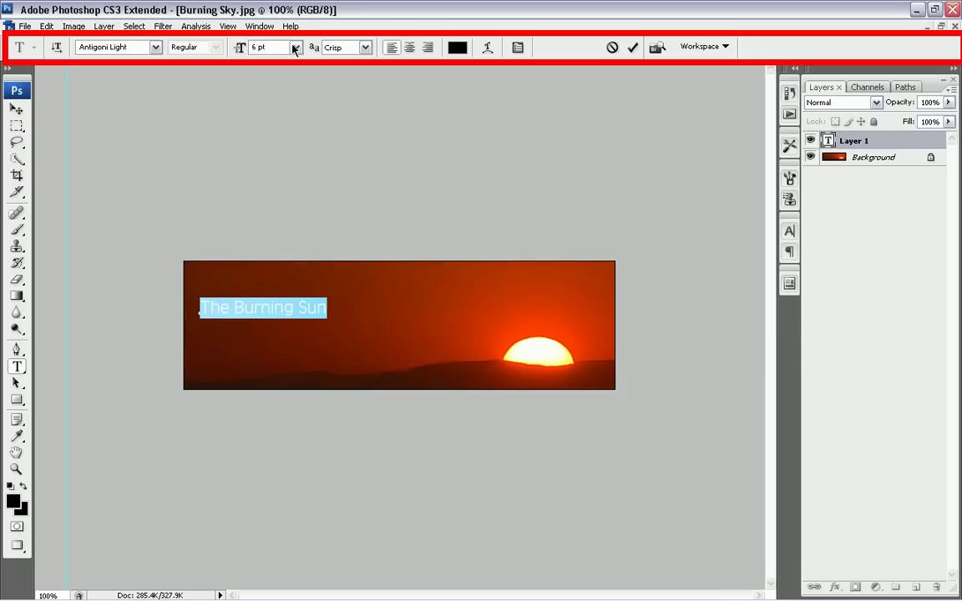
left_click(296, 47)
left_click(275, 145)
left_click(295, 47)
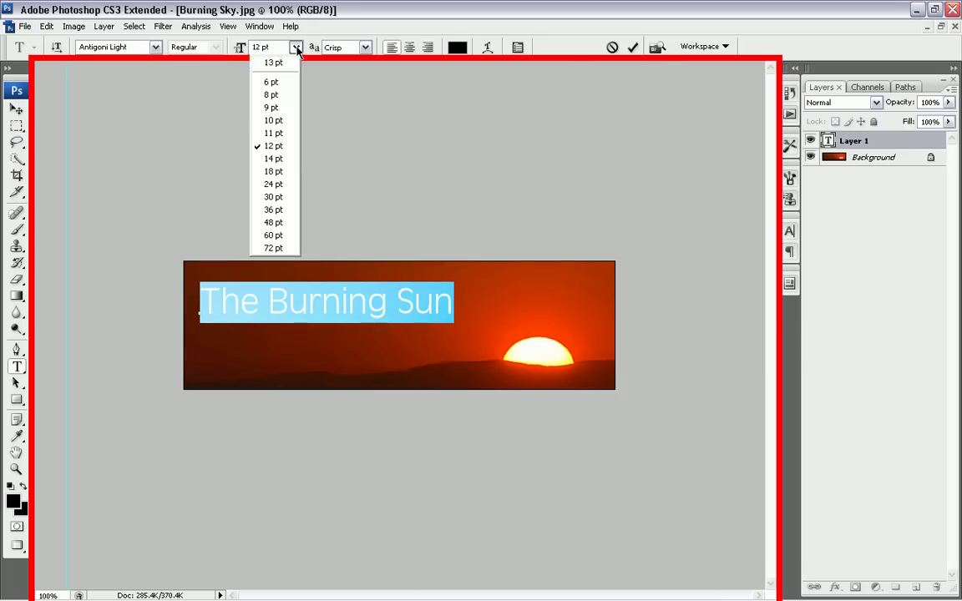
left_click(275, 171)
left_click(329, 314)
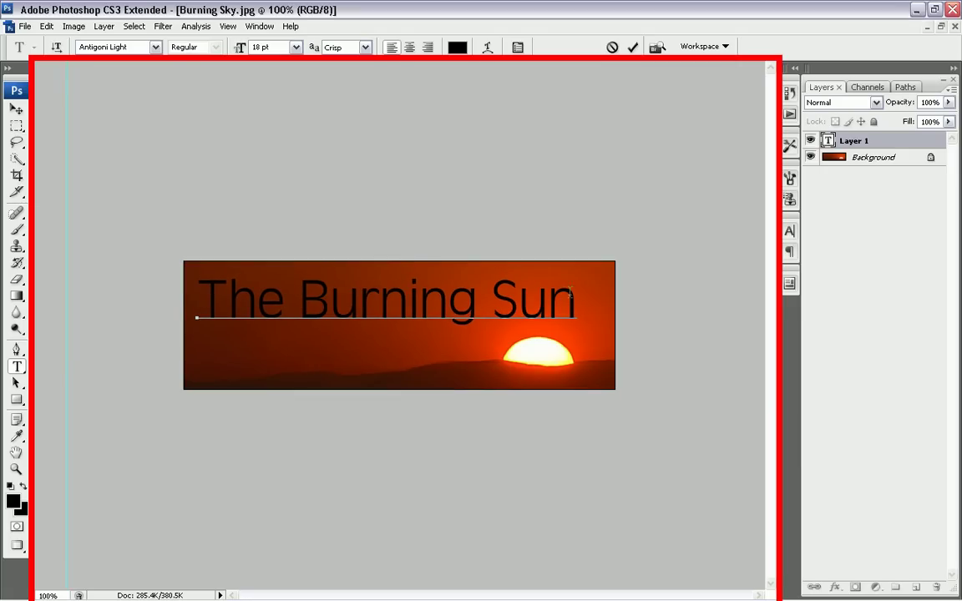
- Set the title in Monotype Corsiva and nudge it slightly left and down
left_click_drag(571, 292, 169, 274)
left_click(156, 46)
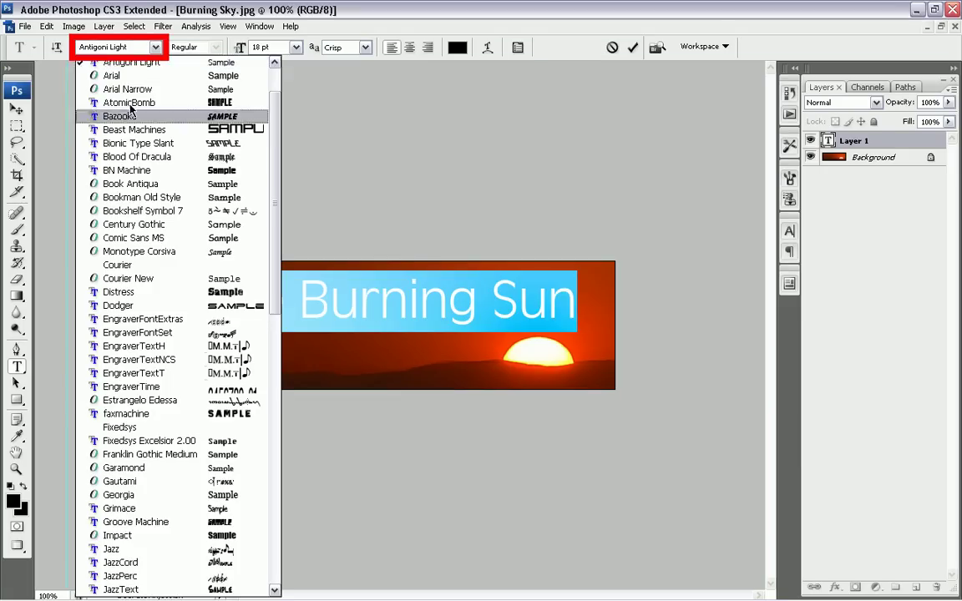
left_click(138, 253)
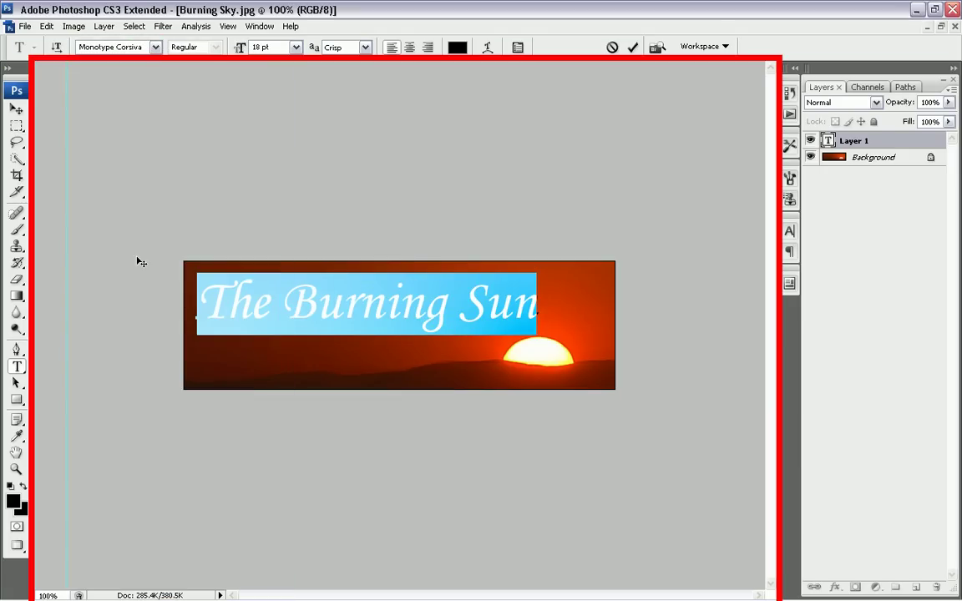
left_click(455, 344)
left_click_drag(459, 344, 453, 348)
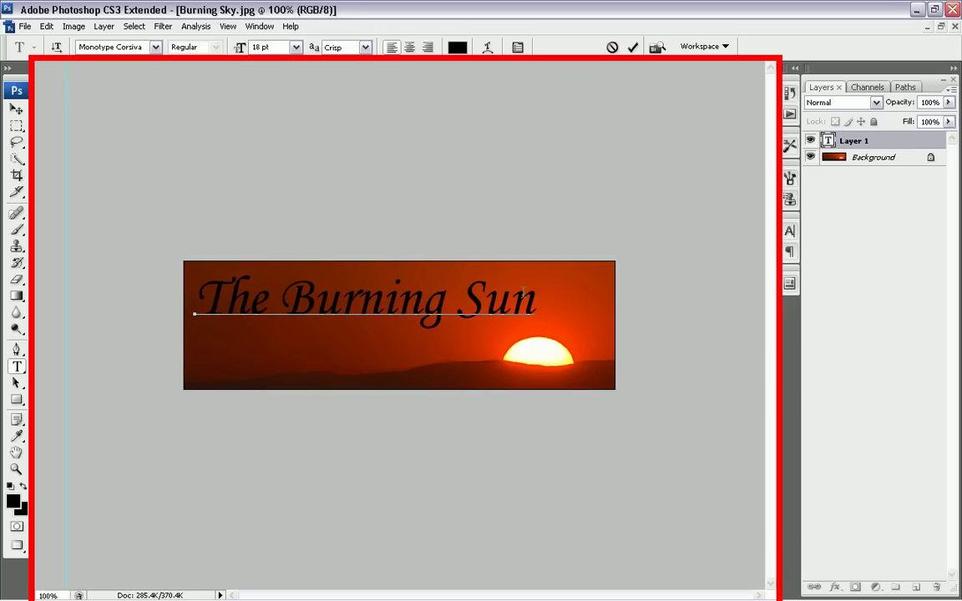
- Try dark red, red and white for the title, then keep it black (000000)
left_click_drag(537, 299, 149, 307)
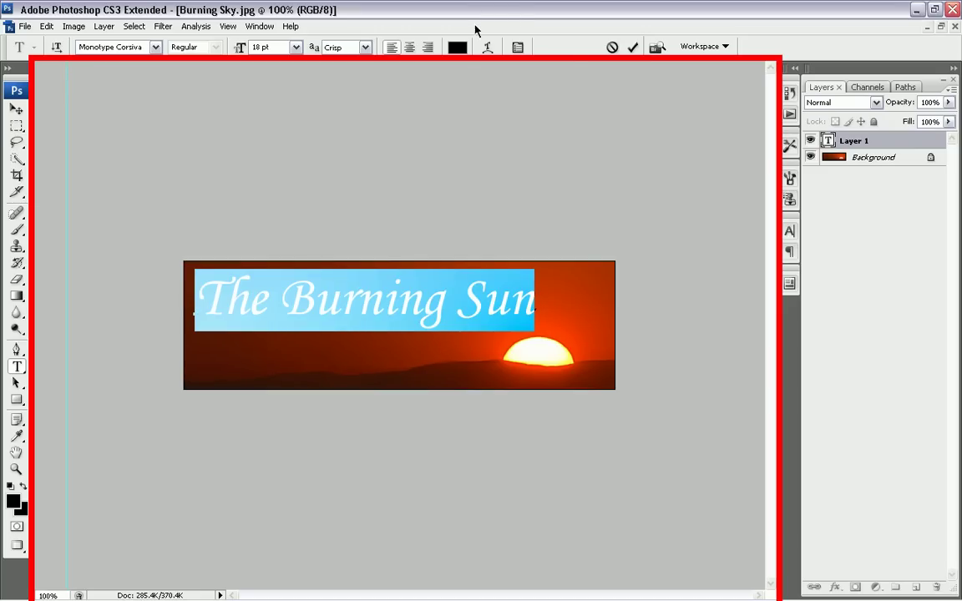
left_click(456, 47)
left_click(664, 411)
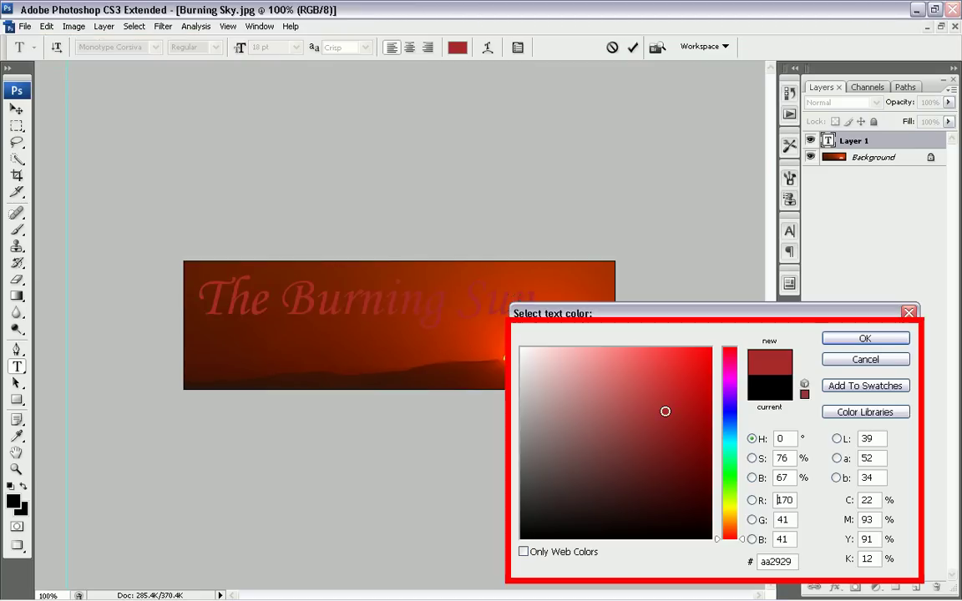
mouse_move(665, 411)
left_mouse_down()
mouse_move(699, 349)
mouse_move(712, 347)
left_mouse_up()
left_click_drag(527, 359, 519, 348)
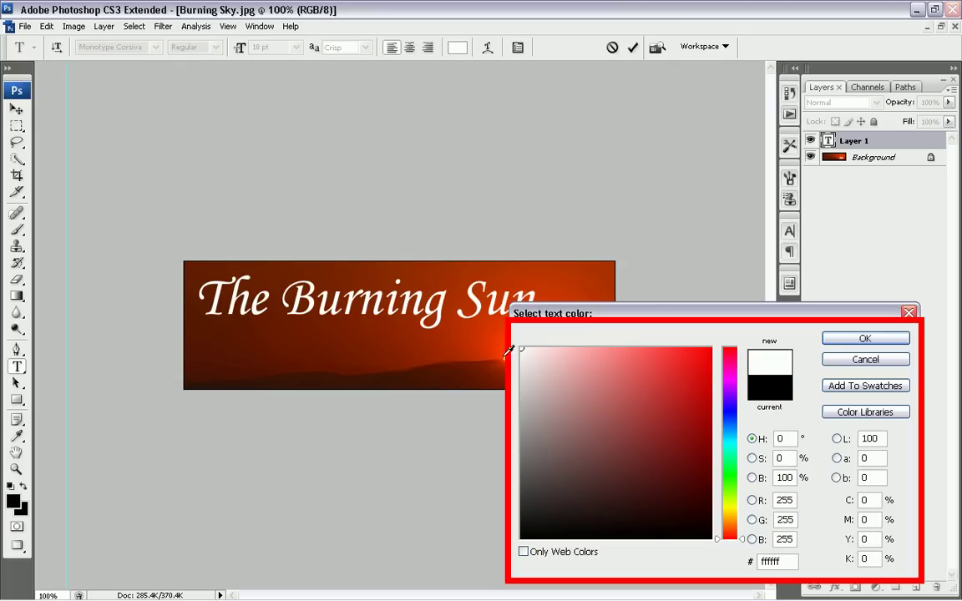
left_click_drag(526, 533, 521, 538)
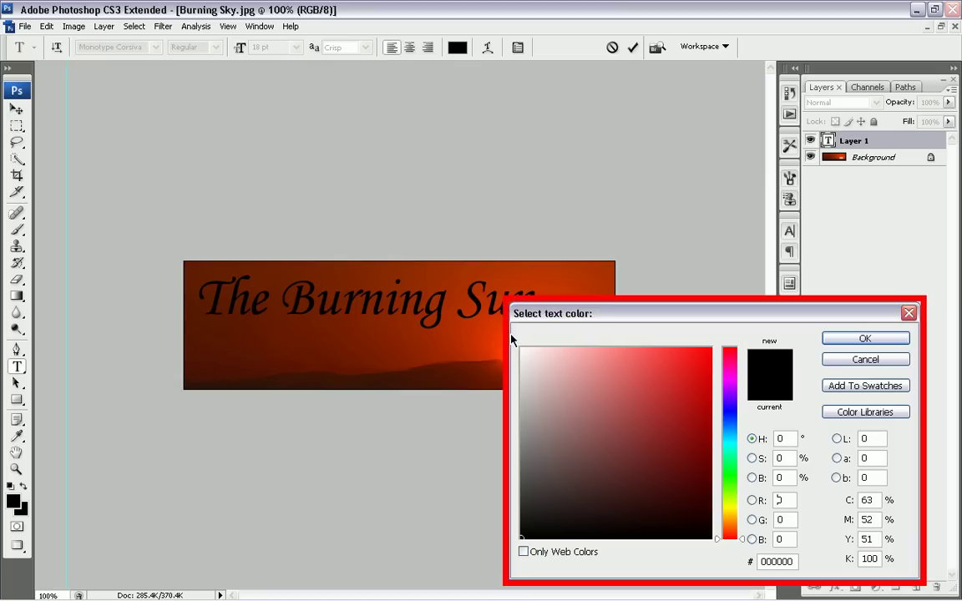
left_click(851, 340)
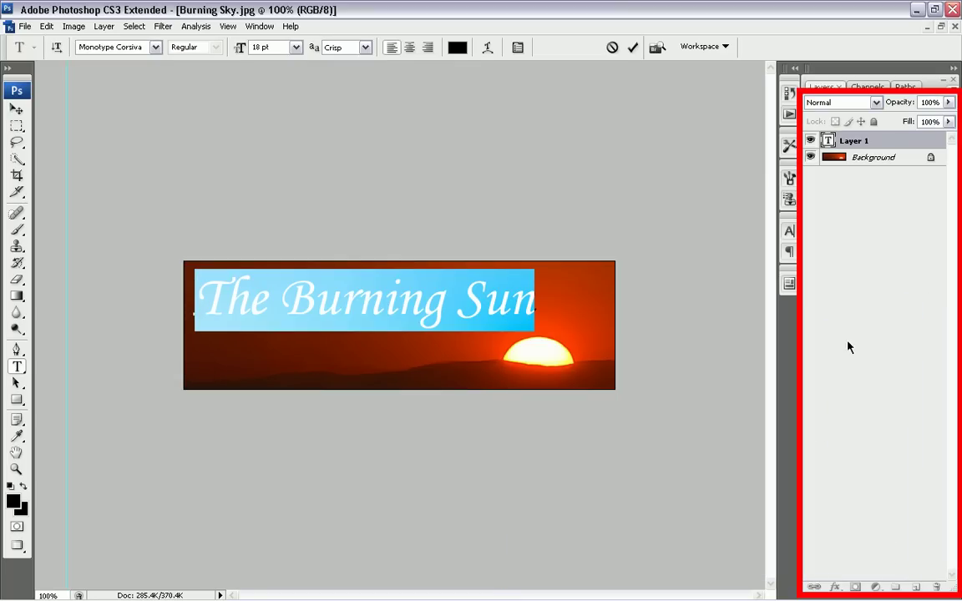
- Give the title a Bevel and Emboss lit at angle -21, altitude 0, with 184% depth
left_click(105, 27)
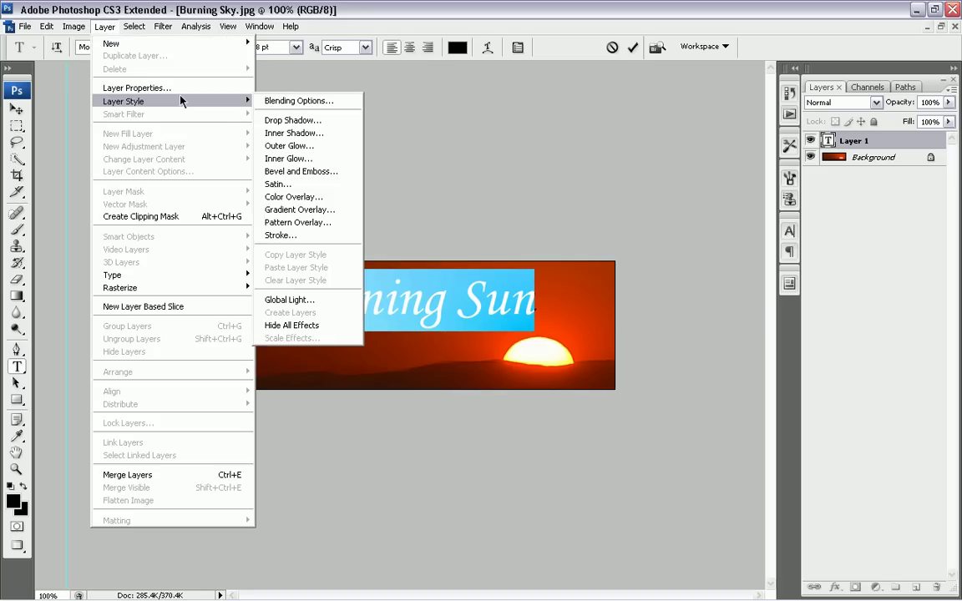
mouse_move(195, 105)
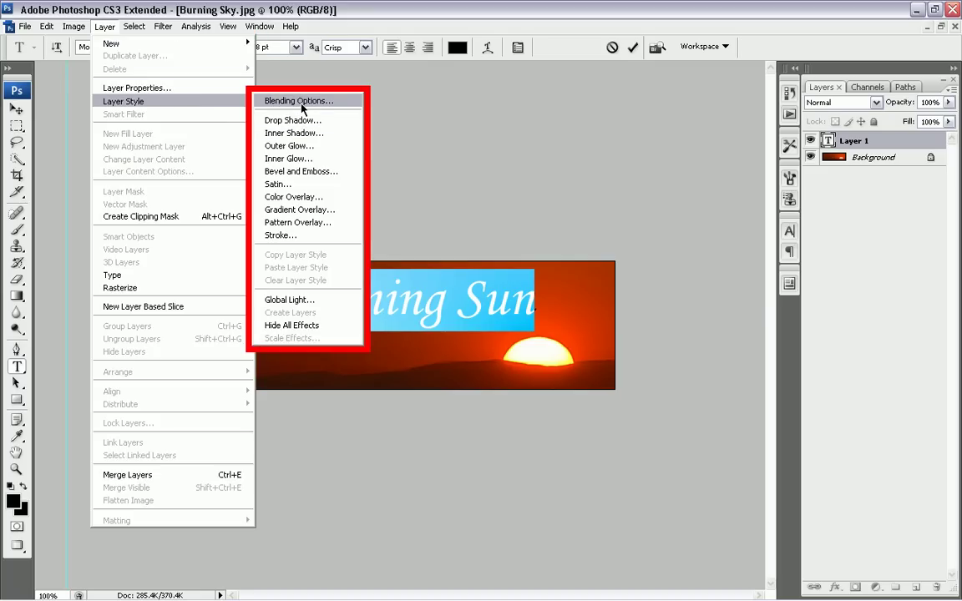
left_click(270, 96)
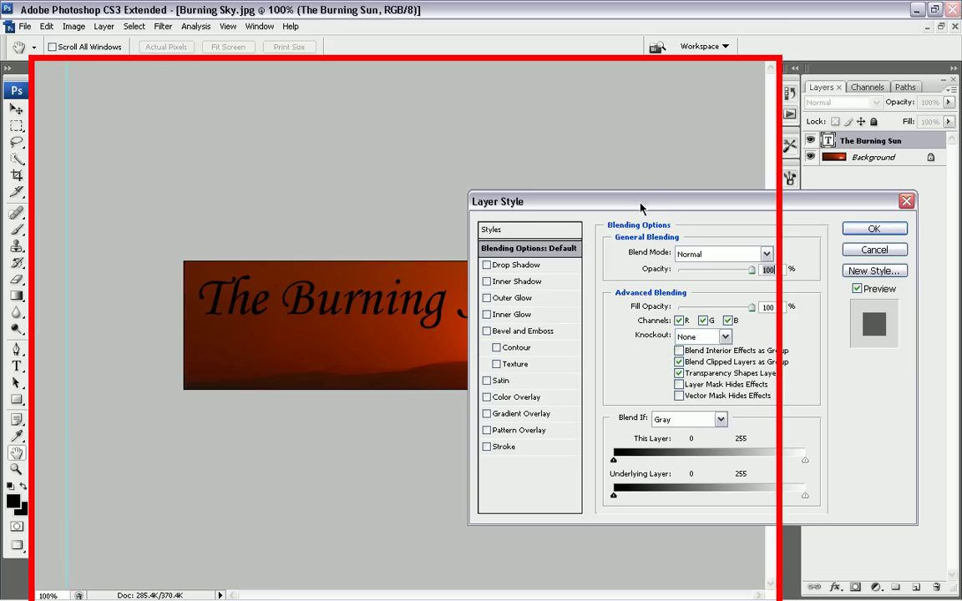
left_click_drag(623, 205, 739, 178)
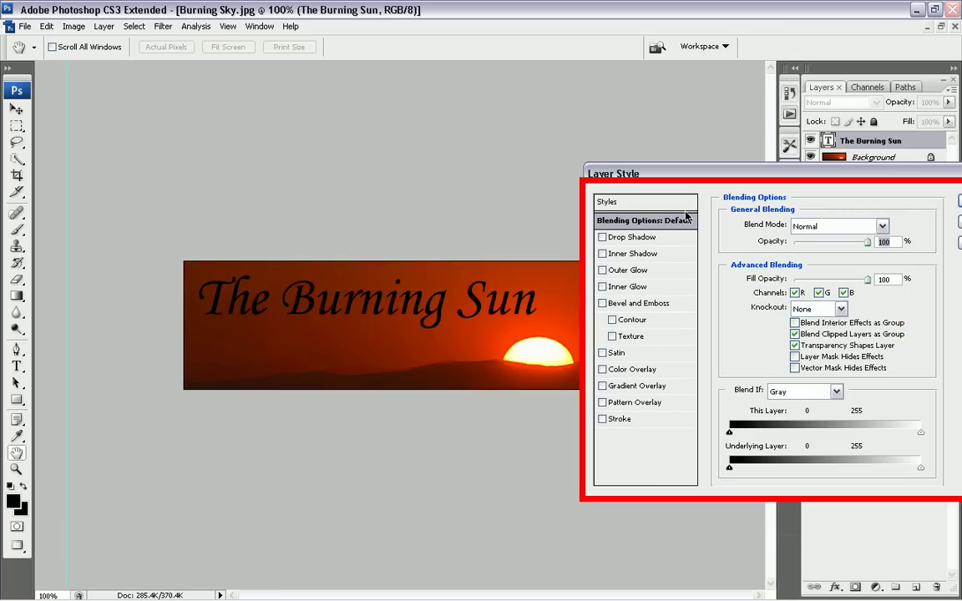
left_click(614, 241)
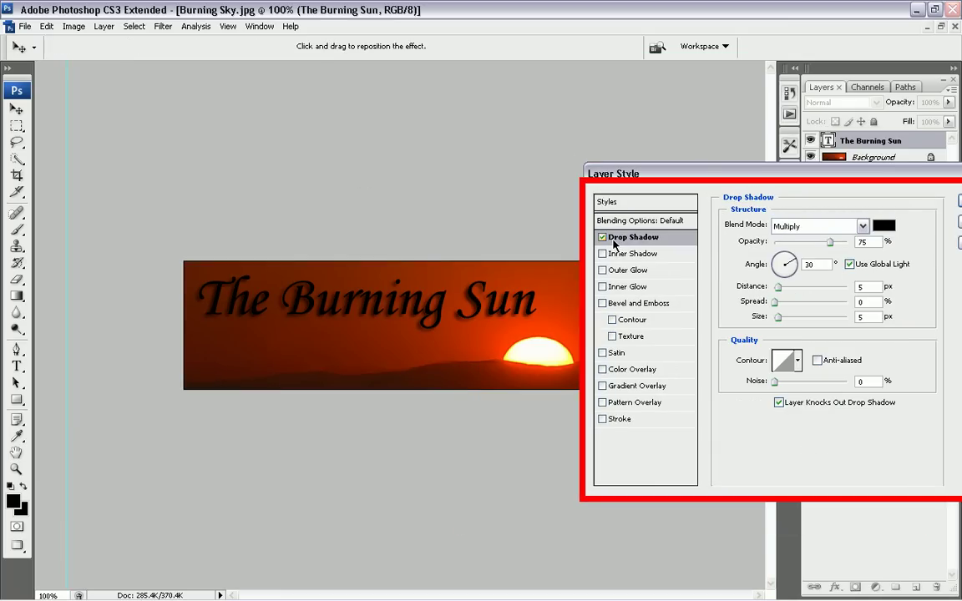
left_click(602, 237)
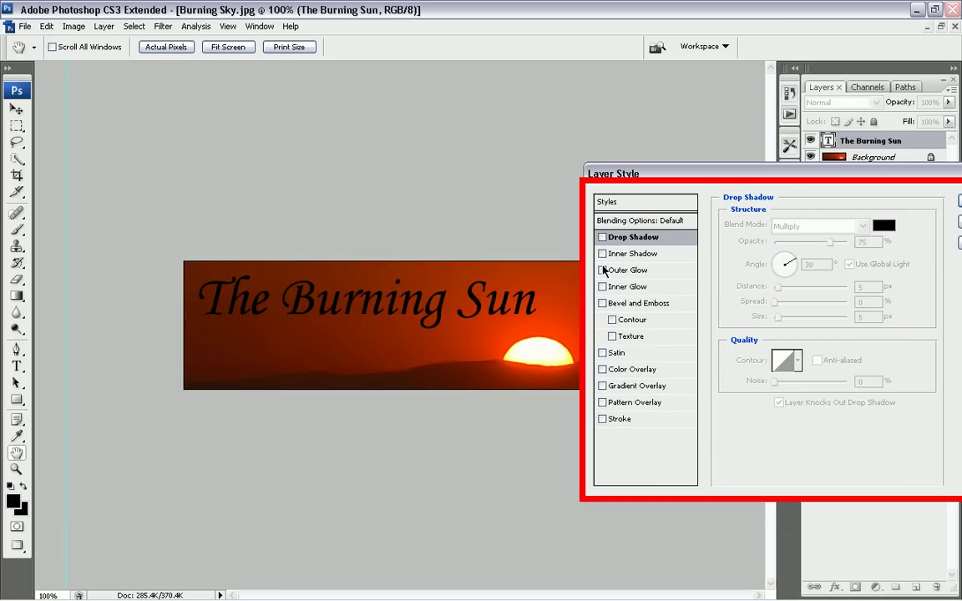
left_click(602, 270)
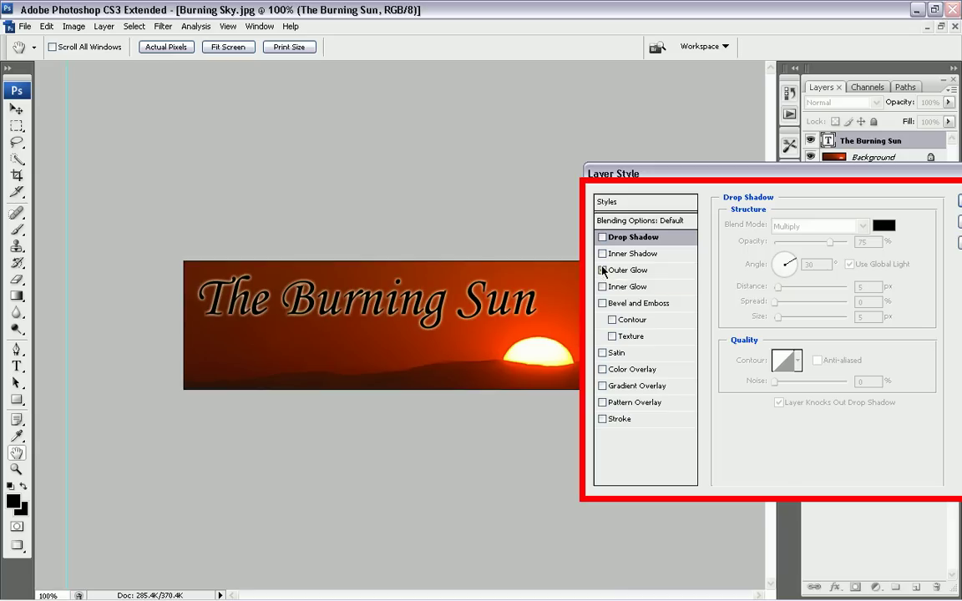
left_click(601, 269)
left_click(602, 304)
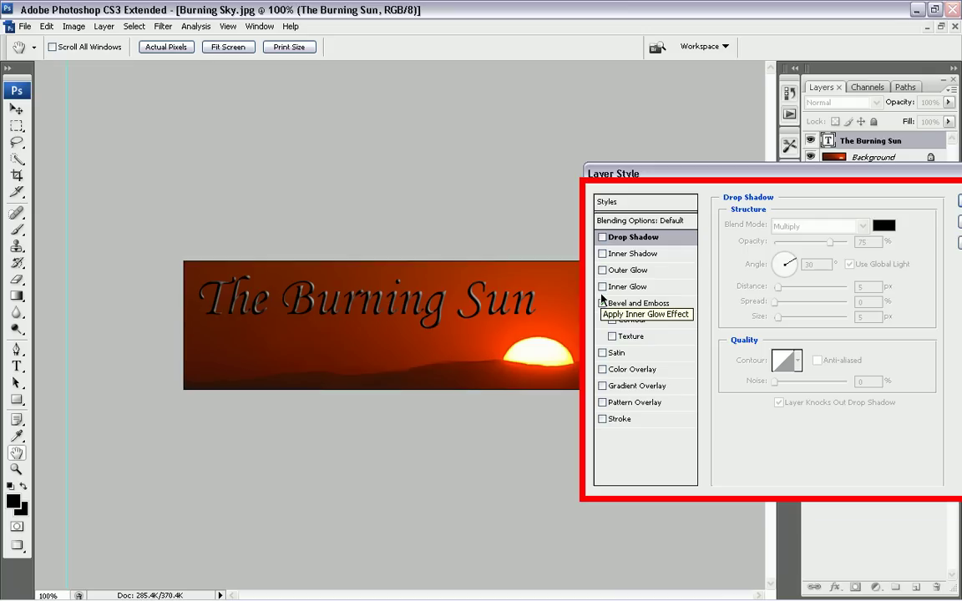
left_click(641, 304)
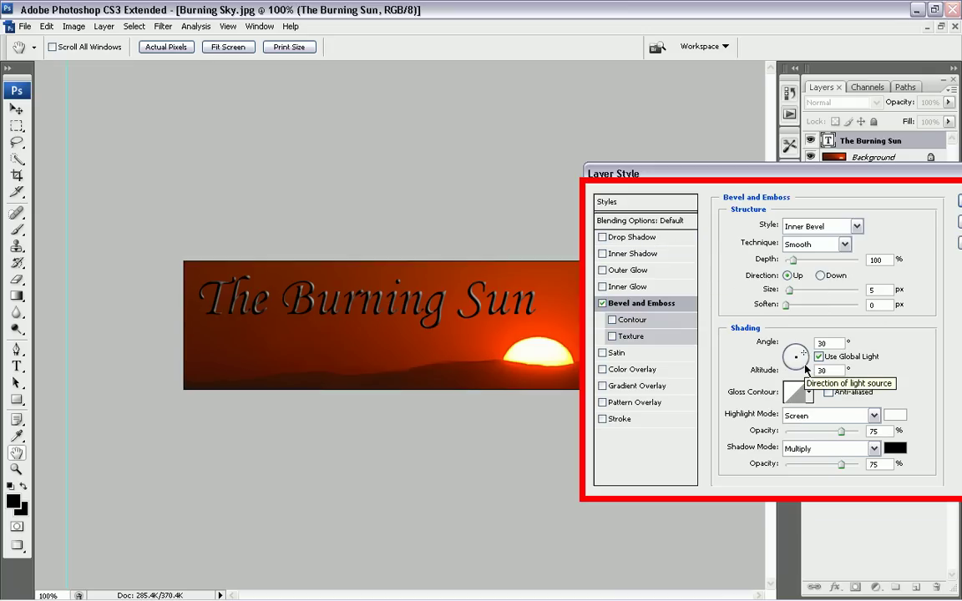
left_click(806, 369)
left_click_drag(798, 368, 809, 366)
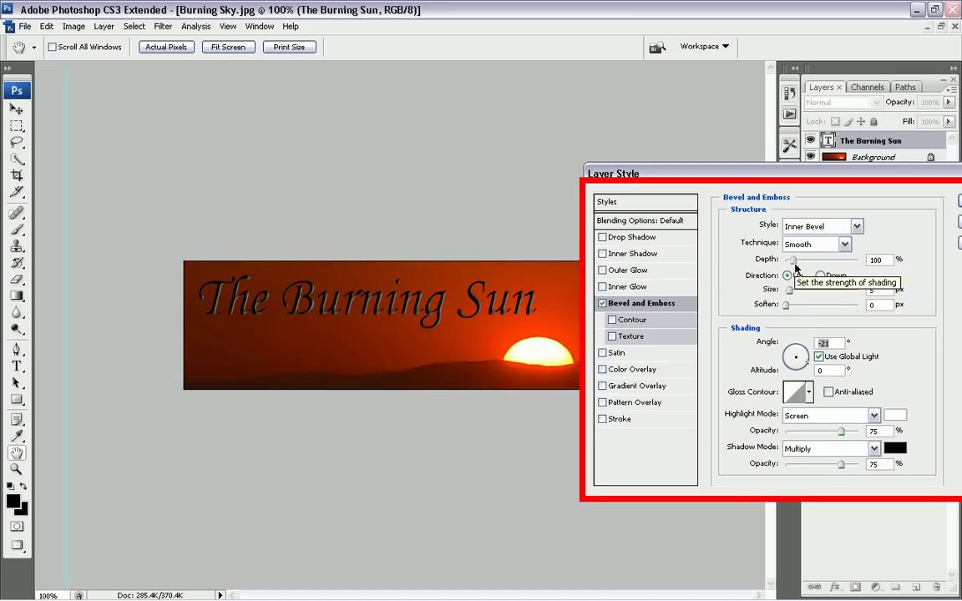
left_click_drag(791, 261, 800, 266)
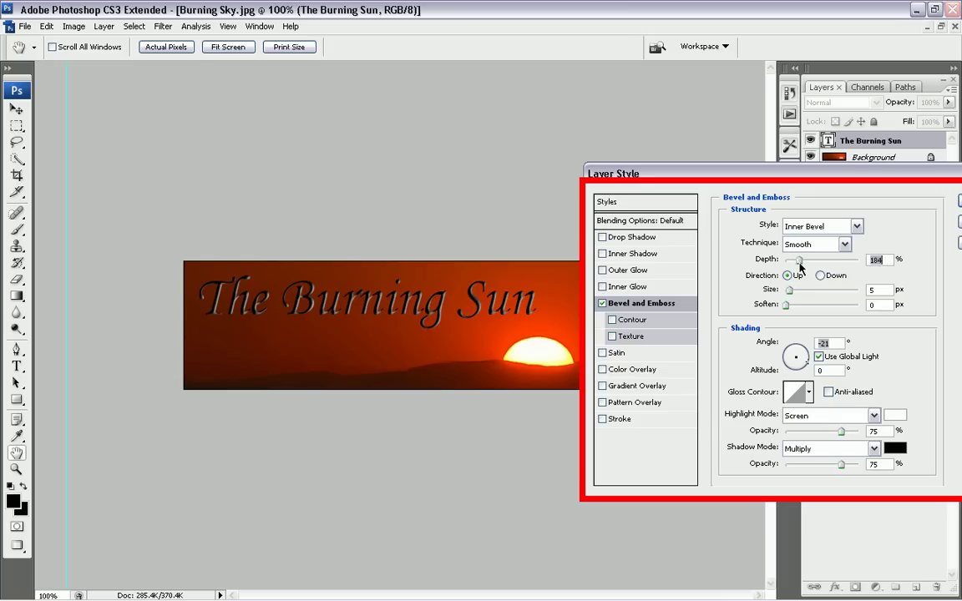
- Add a yellow ffff00 outer glow at 100% opacity, 31% spread and 10 px size
left_click(627, 271)
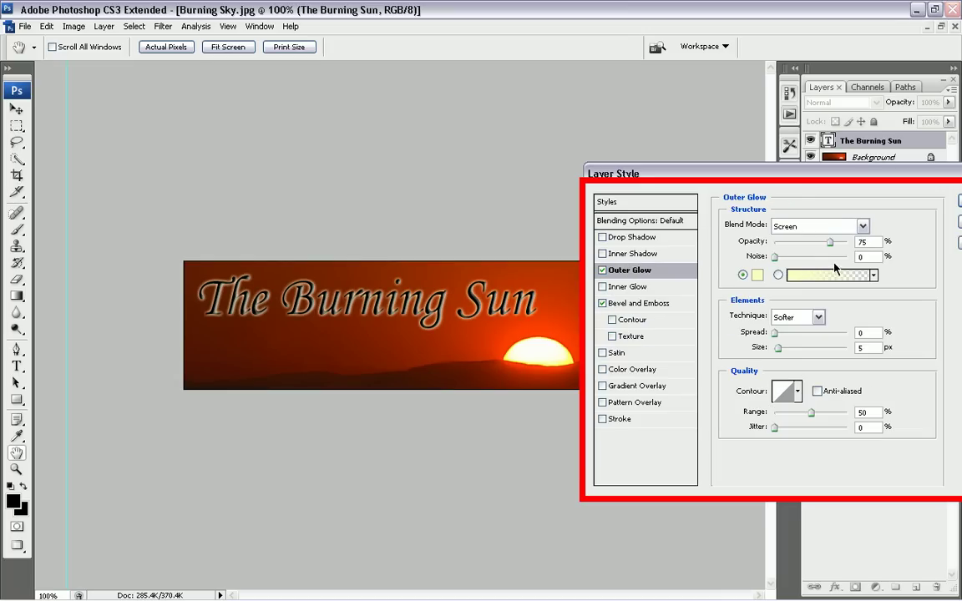
left_click(756, 275)
left_click_drag(638, 321, 524, 317)
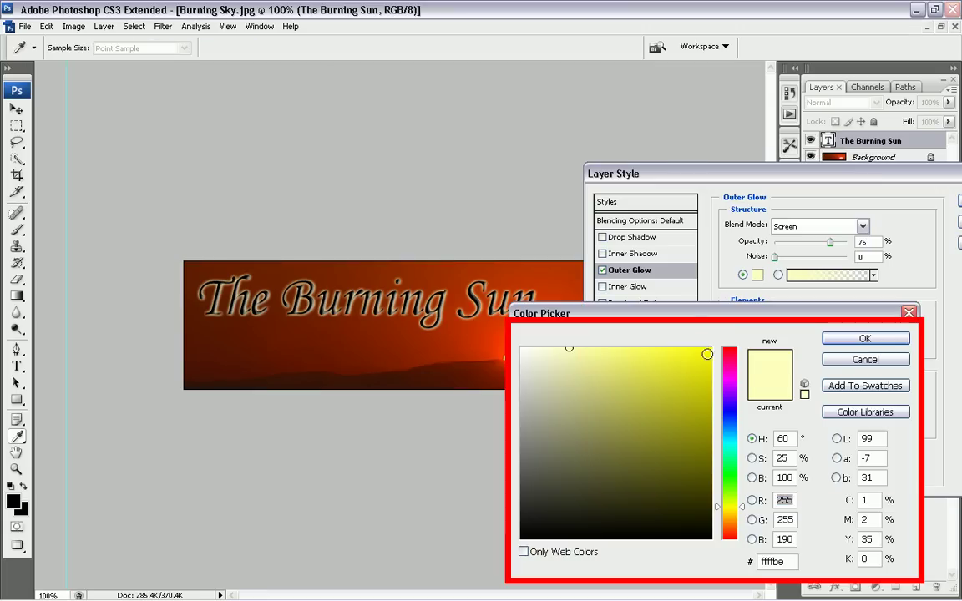
left_click_drag(701, 351, 726, 332)
left_click(865, 338)
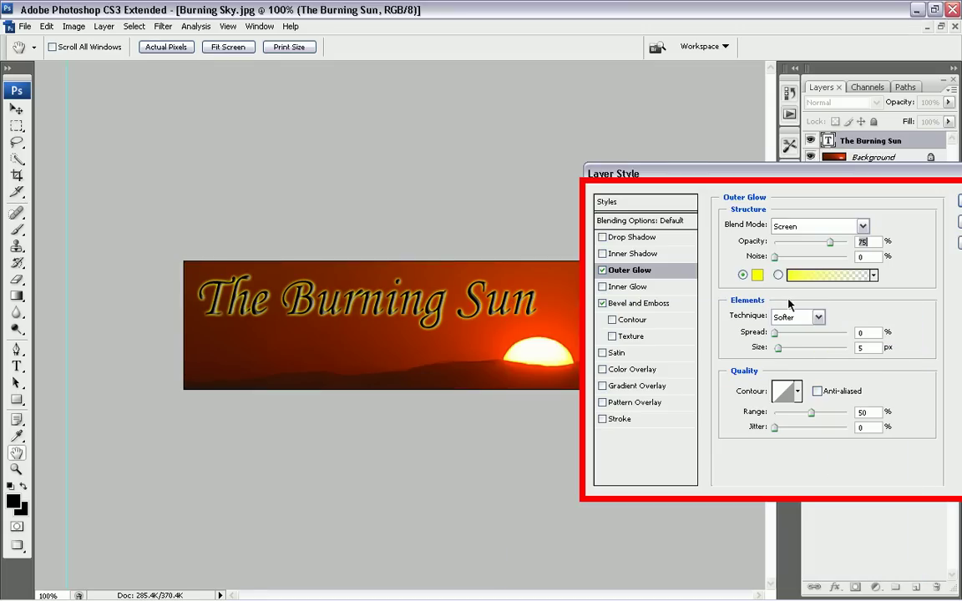
left_click_drag(830, 242, 849, 242)
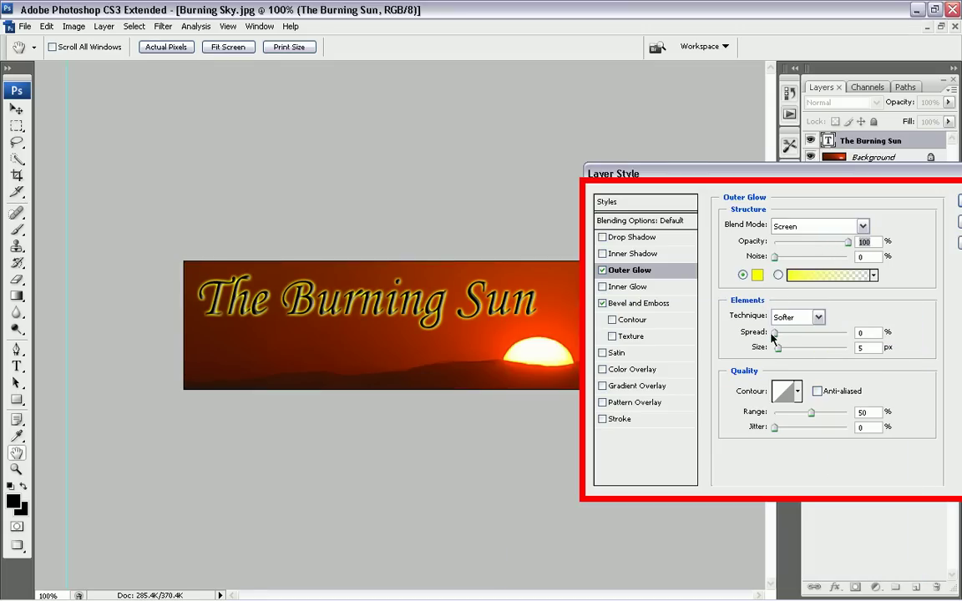
left_click_drag(773, 333, 782, 353)
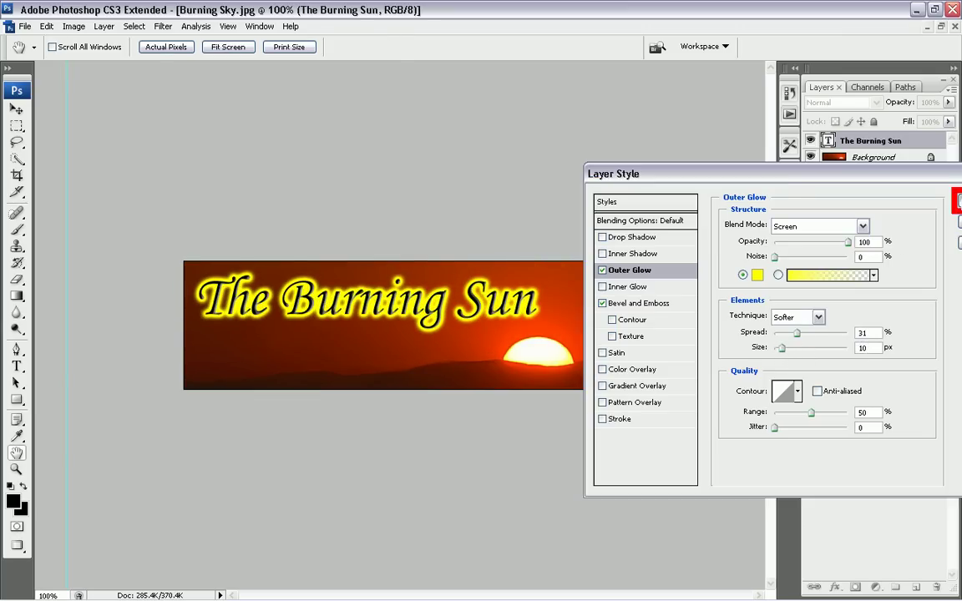
key("Return")
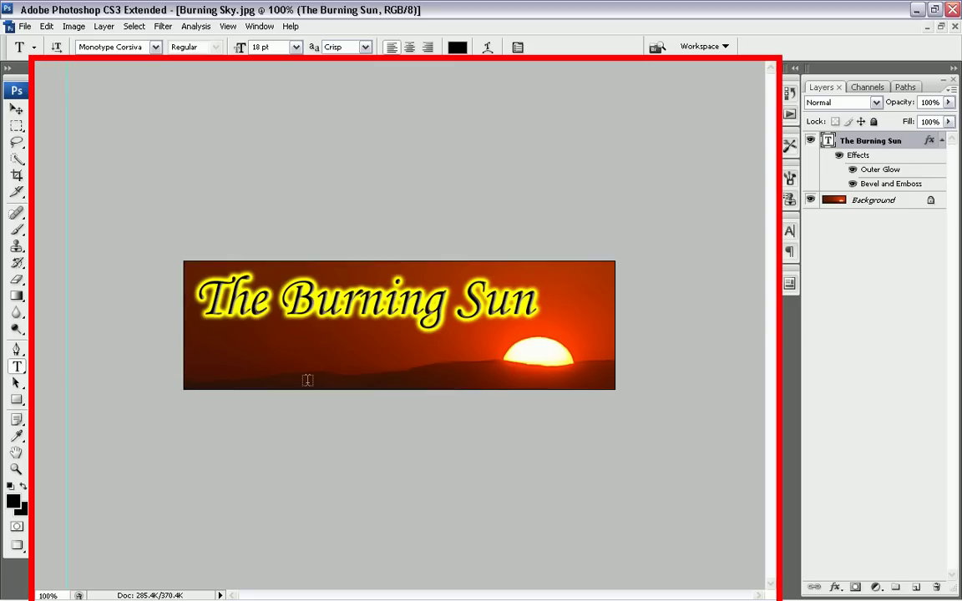
- Type the artist's name below the title at 12 pt, aligned under the title's start
left_click(302, 366)
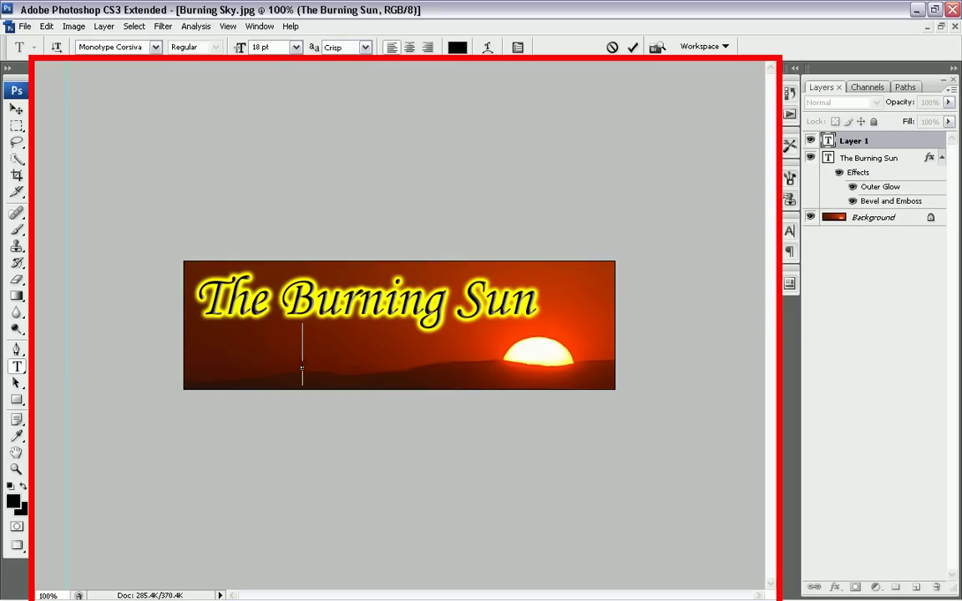
type("Josh")
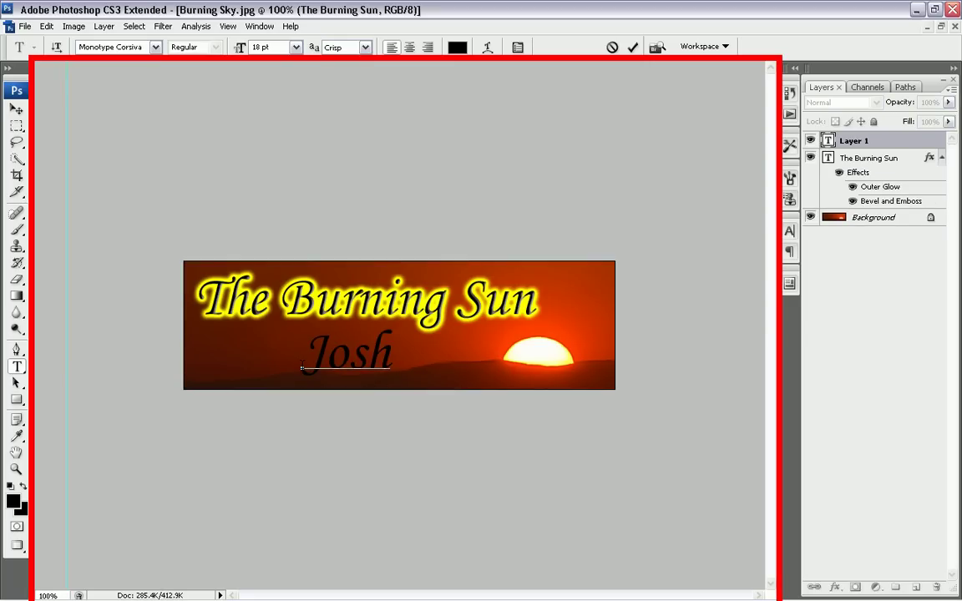
type("ua")
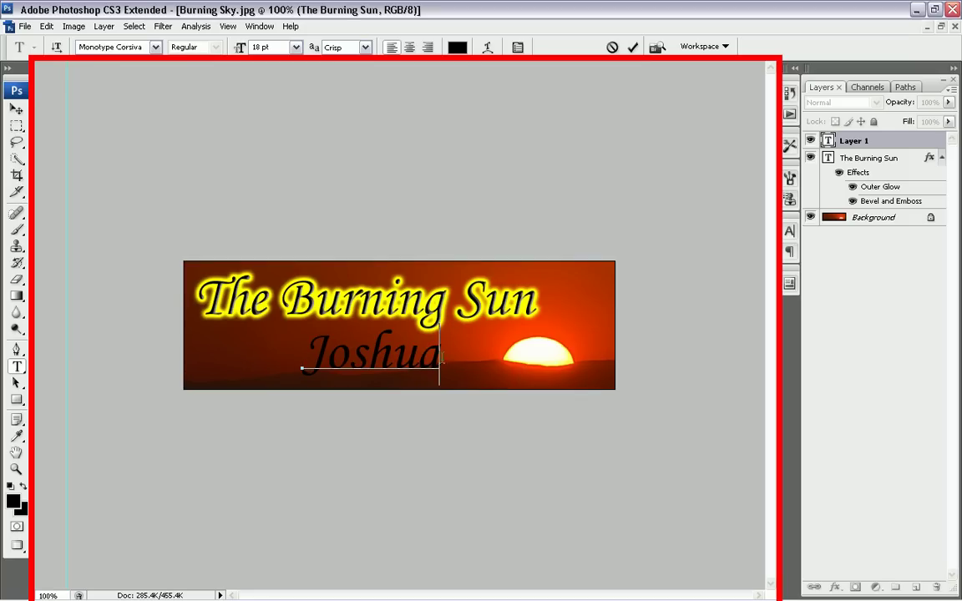
left_click_drag(440, 367, 236, 365)
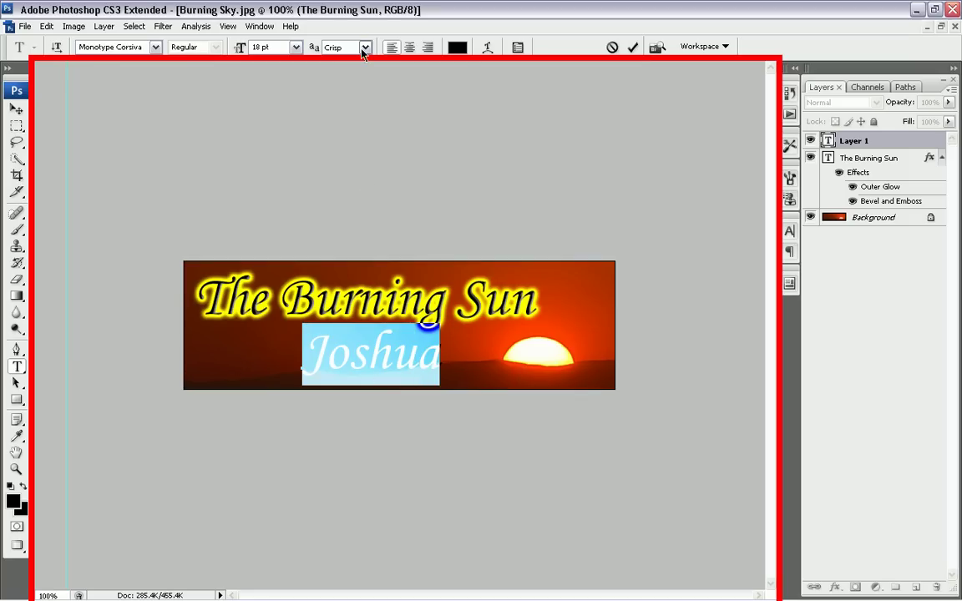
left_click(296, 46)
left_click(284, 150)
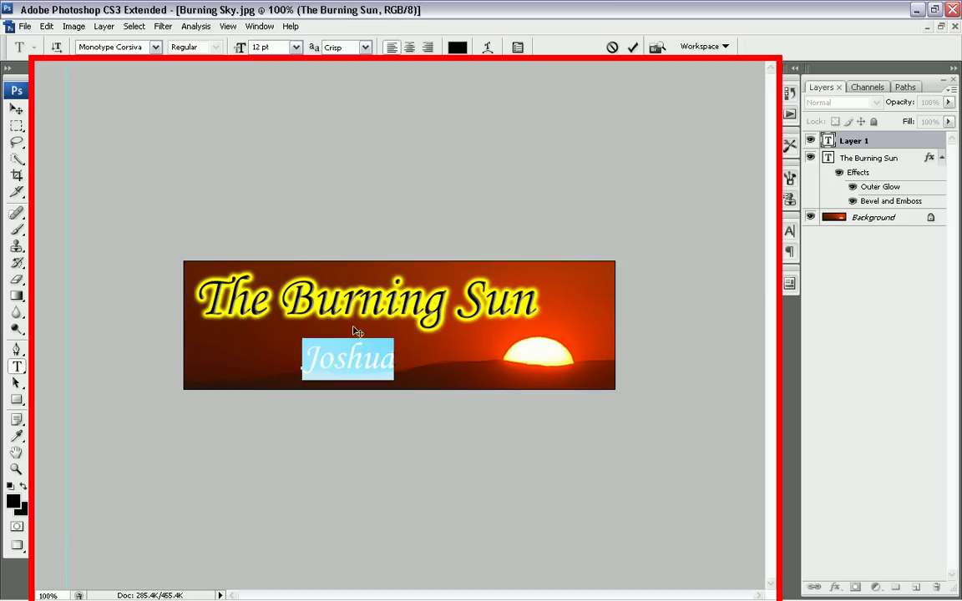
left_click_drag(356, 407, 256, 383)
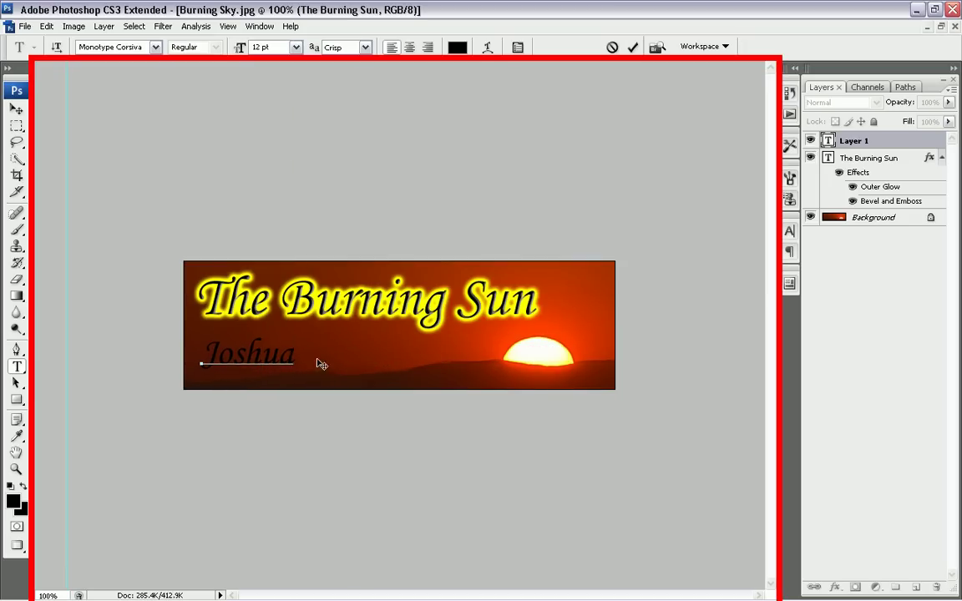
- Append 'feat. Youtube' and set the whole artist line to 11 pt
type("feat. You")
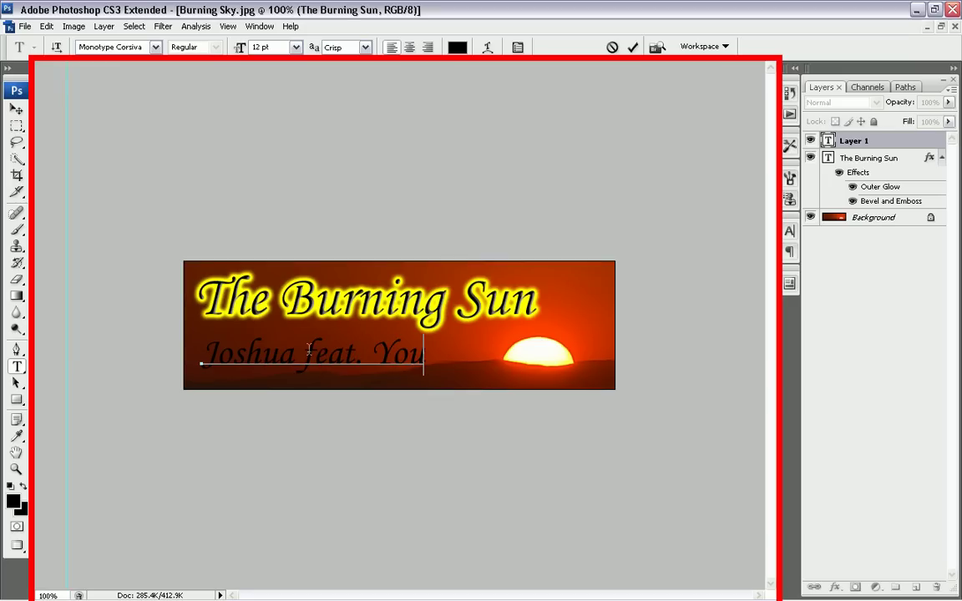
type("tube")
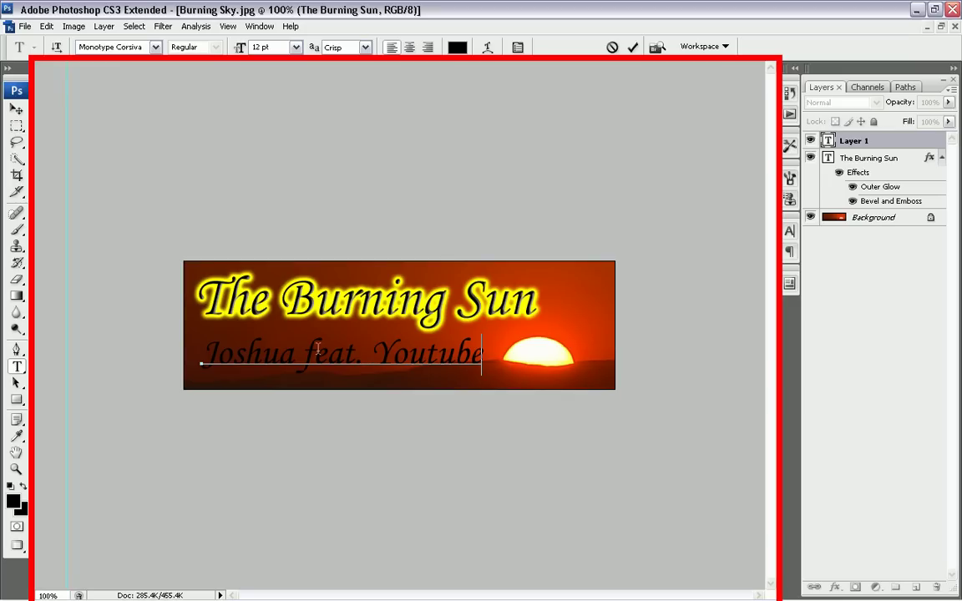
left_click_drag(482, 360, 153, 357)
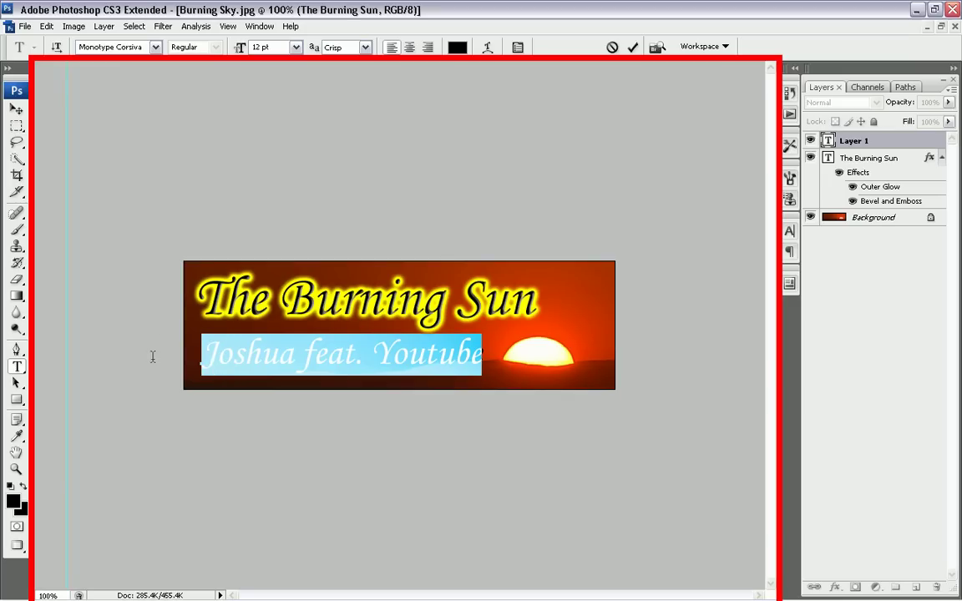
left_click(296, 47)
left_click(275, 131)
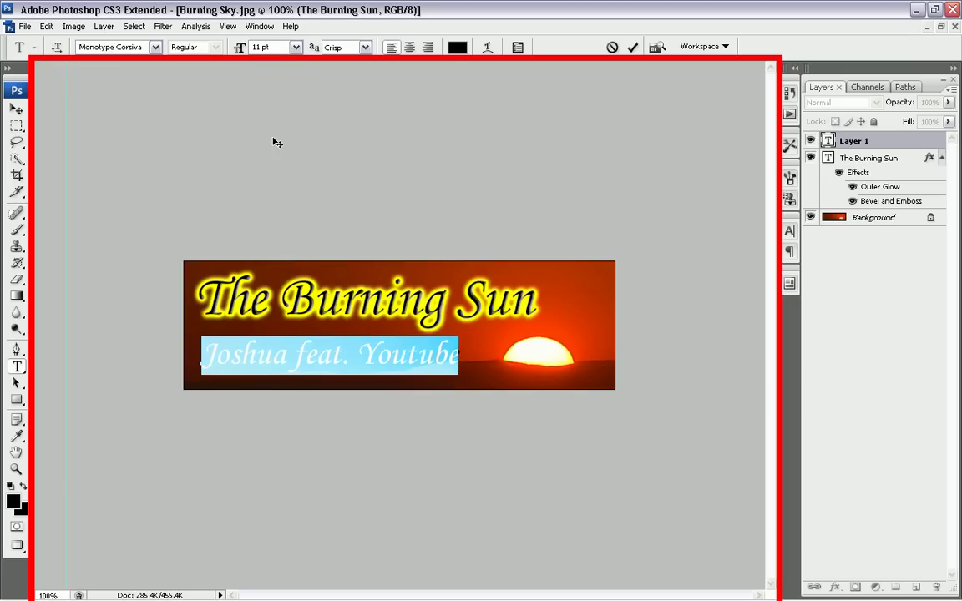
left_click_drag(461, 357, 188, 354)
- Give the artist line an outer glow plus a bevel and emboss lit at angle 25, altitude 16
left_click(106, 27)
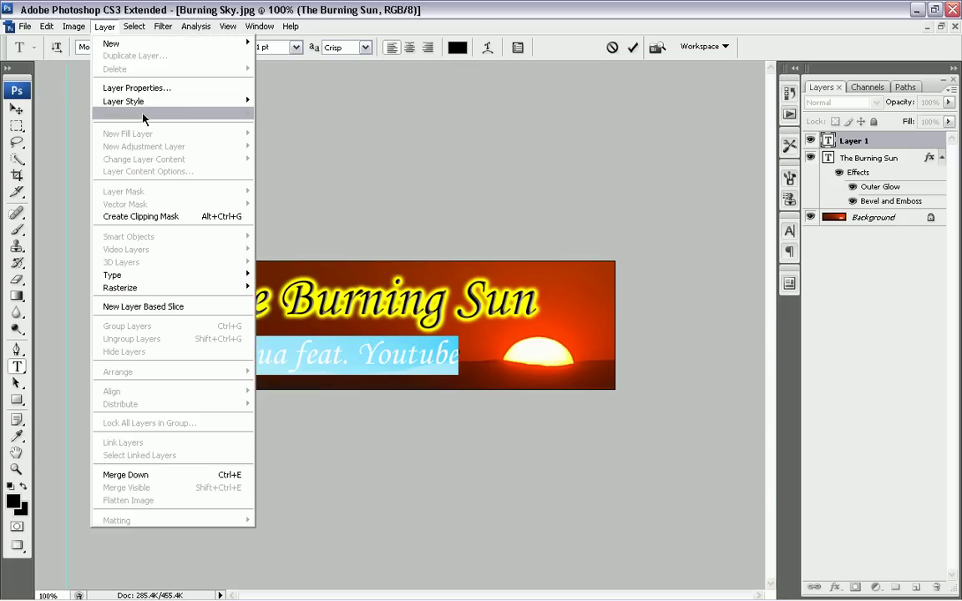
mouse_move(128, 102)
left_click(276, 98)
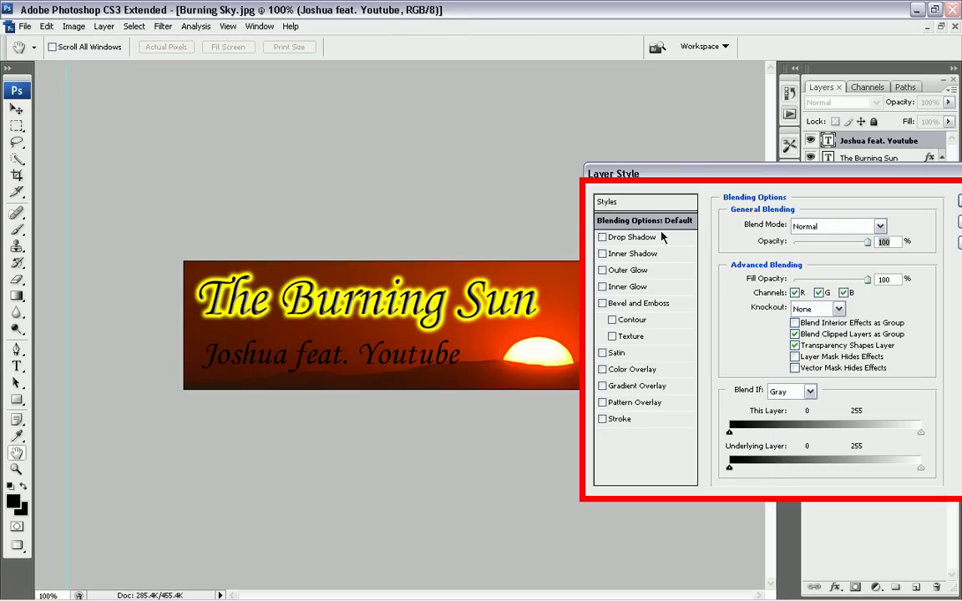
left_click(632, 272)
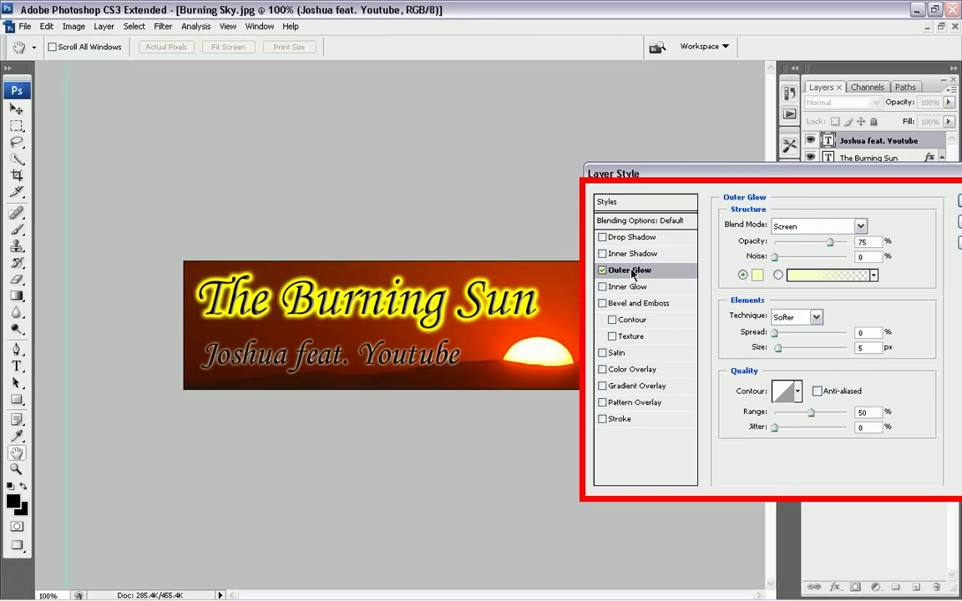
left_click(648, 305)
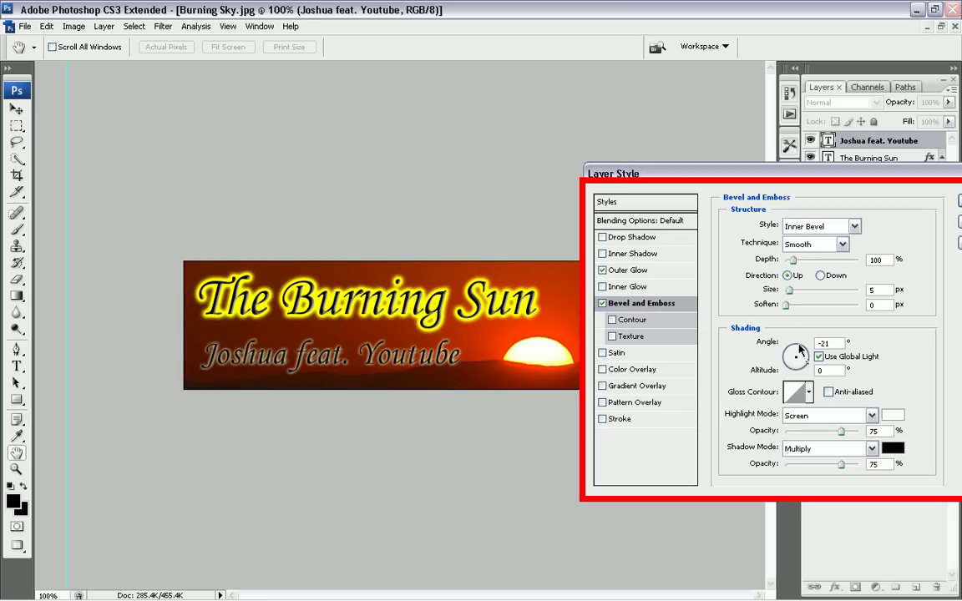
left_click_drag(810, 359, 807, 357)
left_click(958, 201)
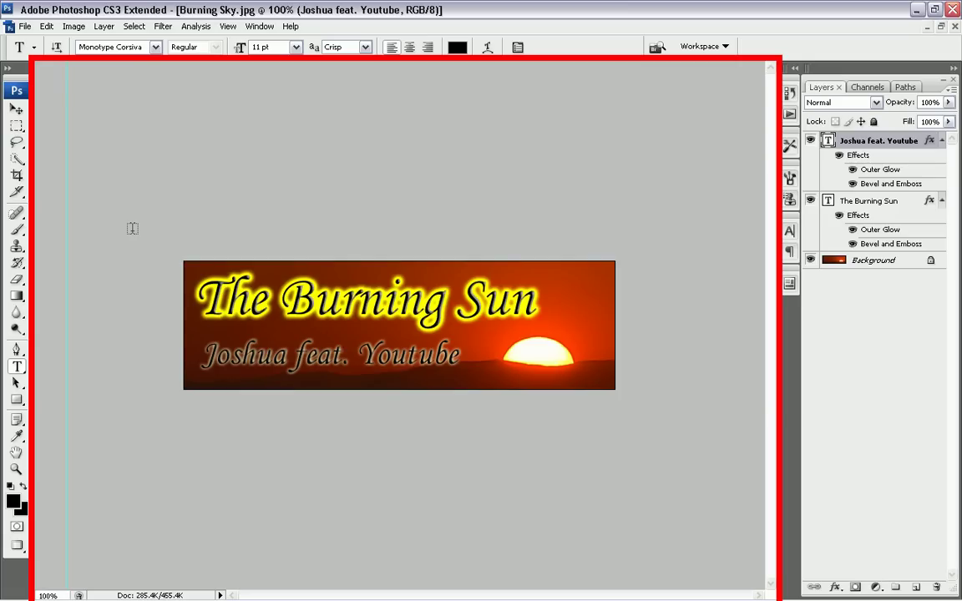
- Save the banner as the Photoshop file Burning Sky.psd
left_click(31, 26)
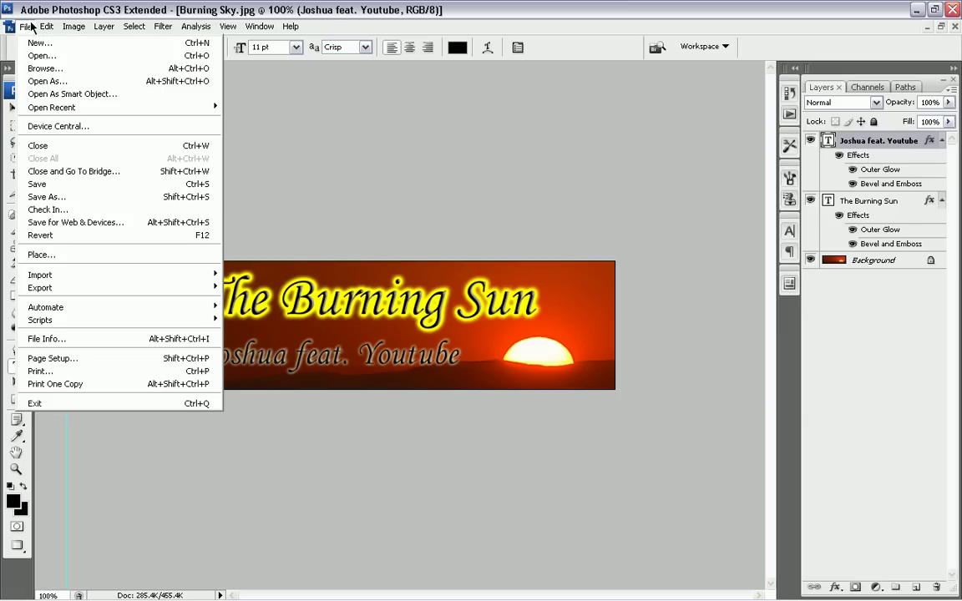
left_click(115, 198)
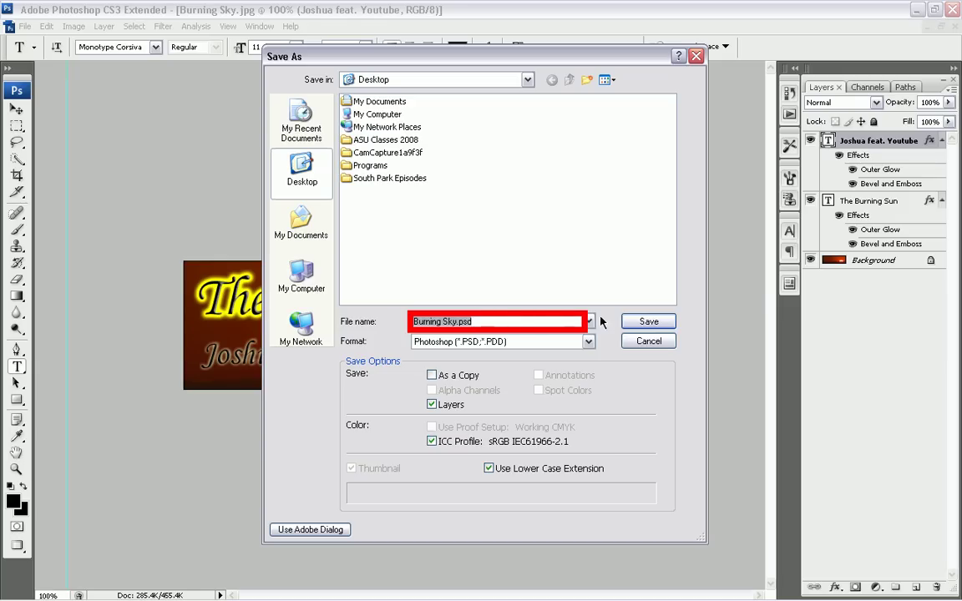
left_click(426, 255)
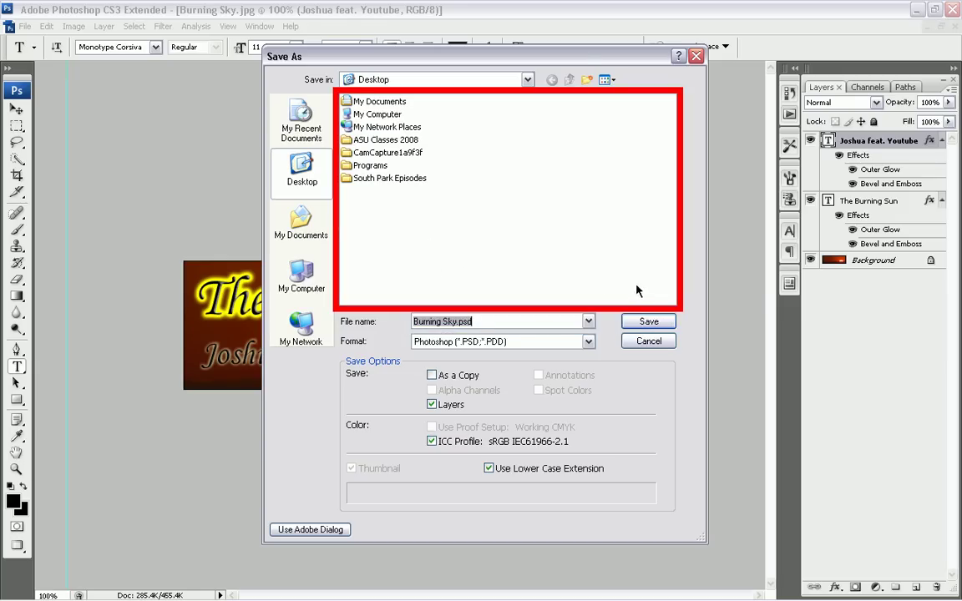
left_click(645, 320)
left_click(624, 268)
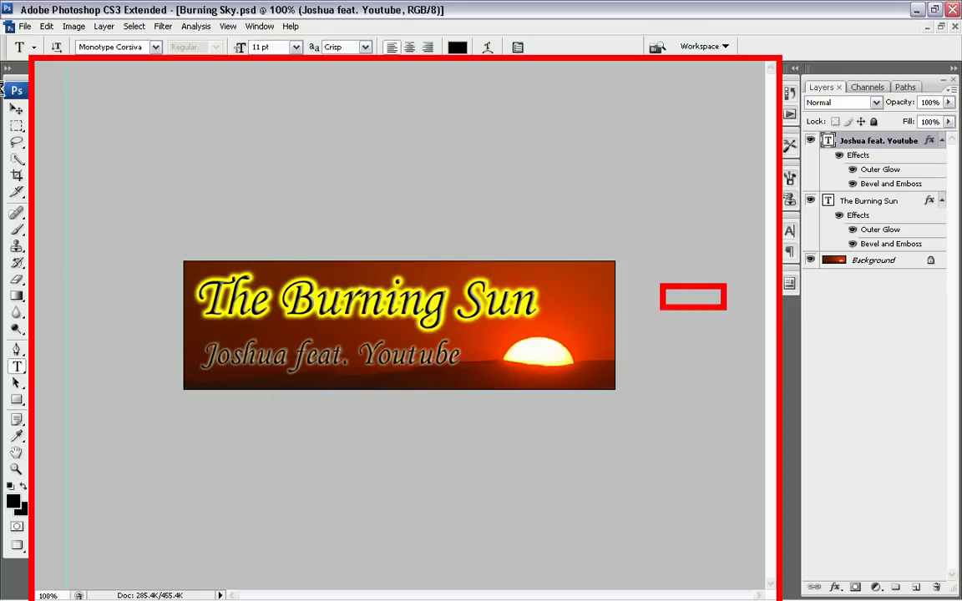
- Save a JPEG copy named Burning Sky2.jpg with quality raised to 12 (Maximum)
left_click(23, 26)
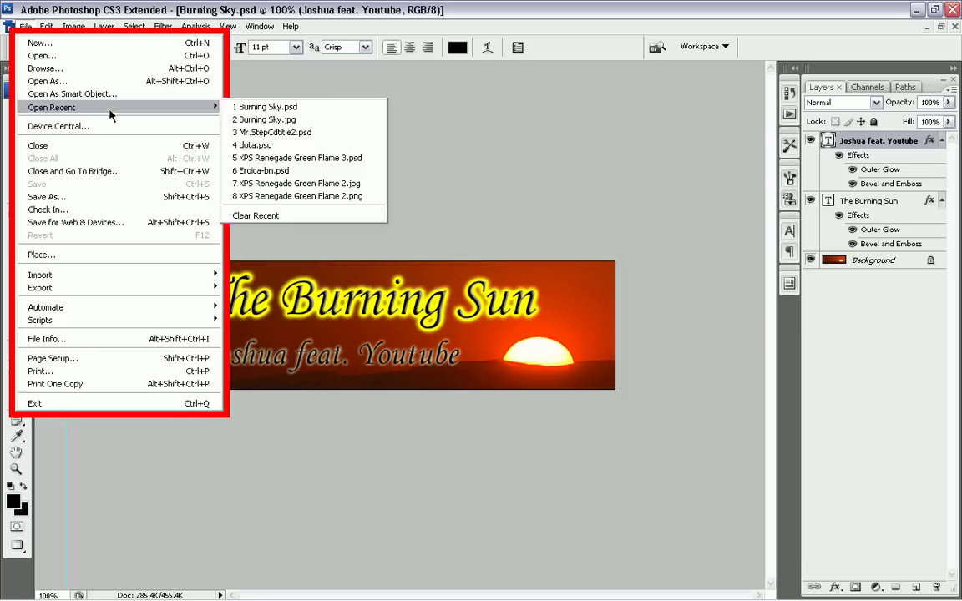
left_click(74, 197)
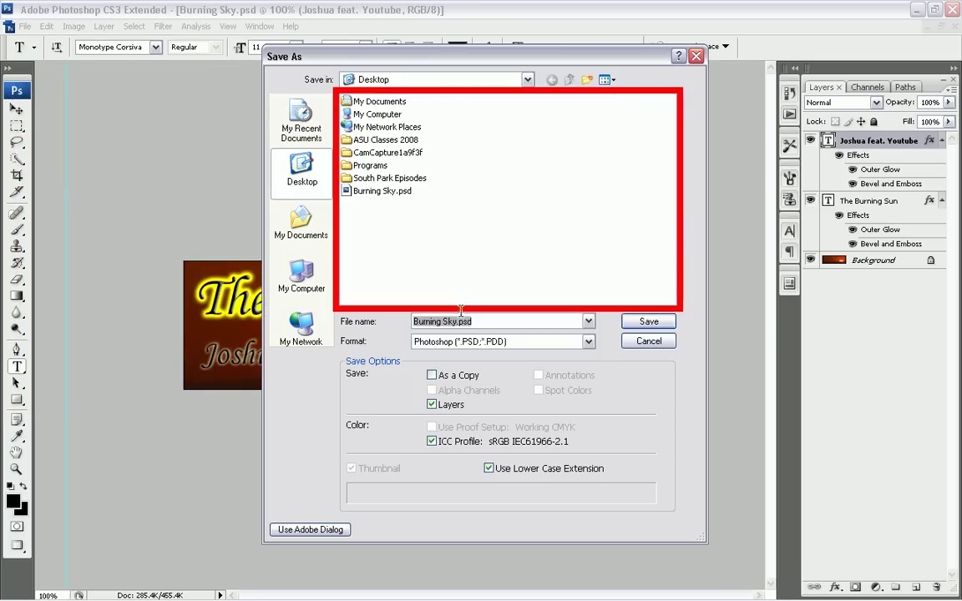
left_click(434, 341)
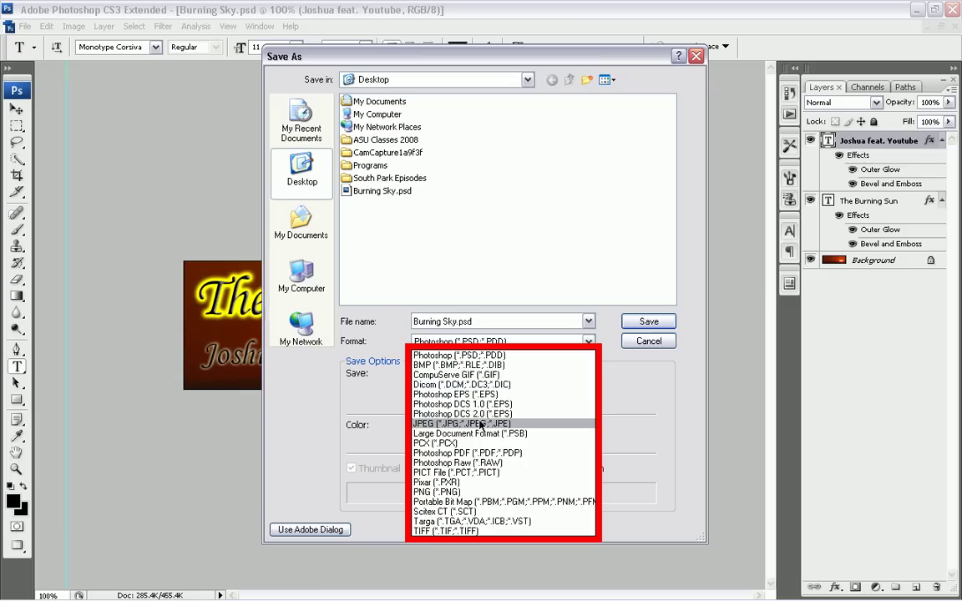
left_click(479, 424)
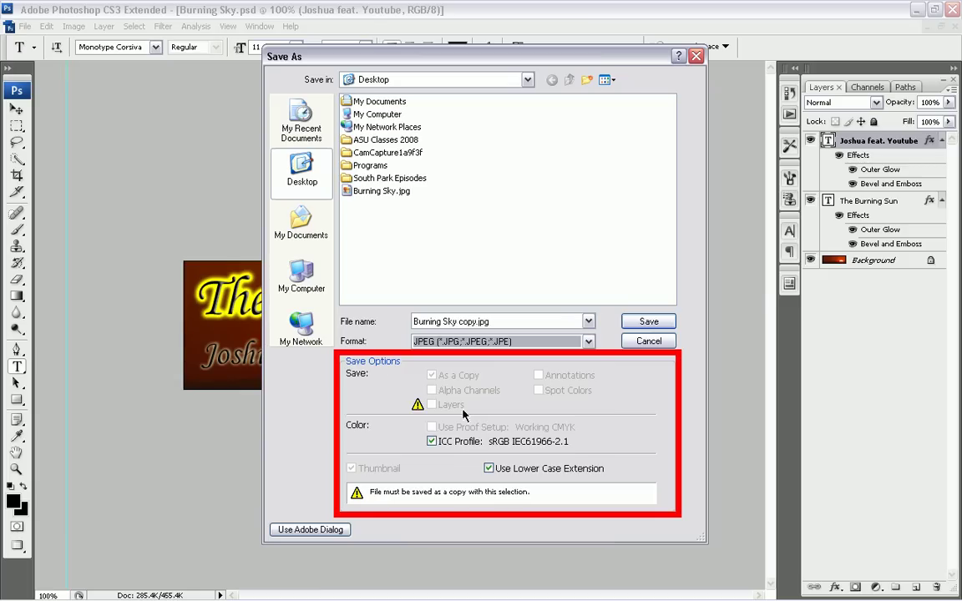
left_click(469, 324)
left_click(472, 323)
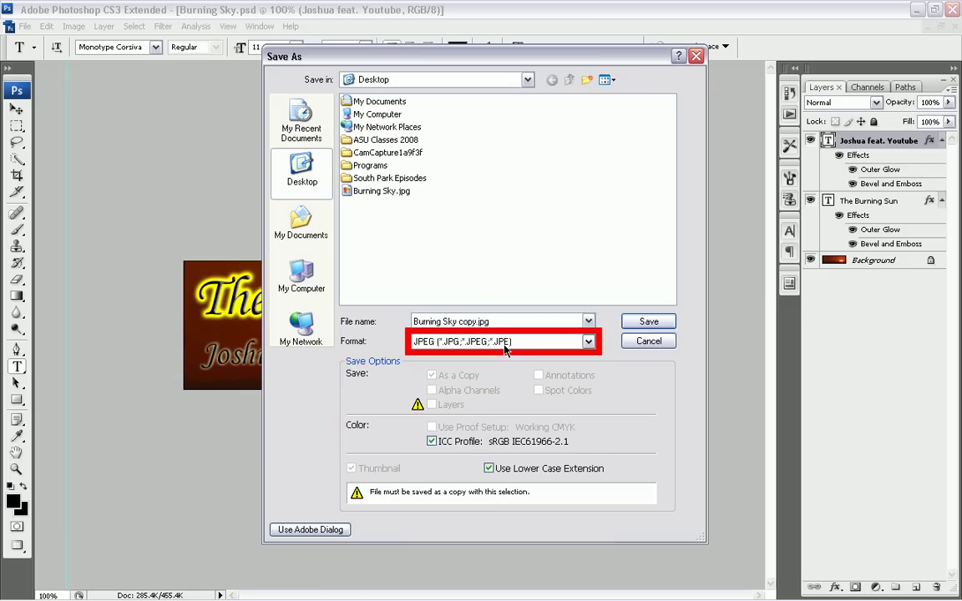
key("BackSpace")
key("BackSpace")
key("BackSpace")
key("BackSpace")
key("BackSpace")
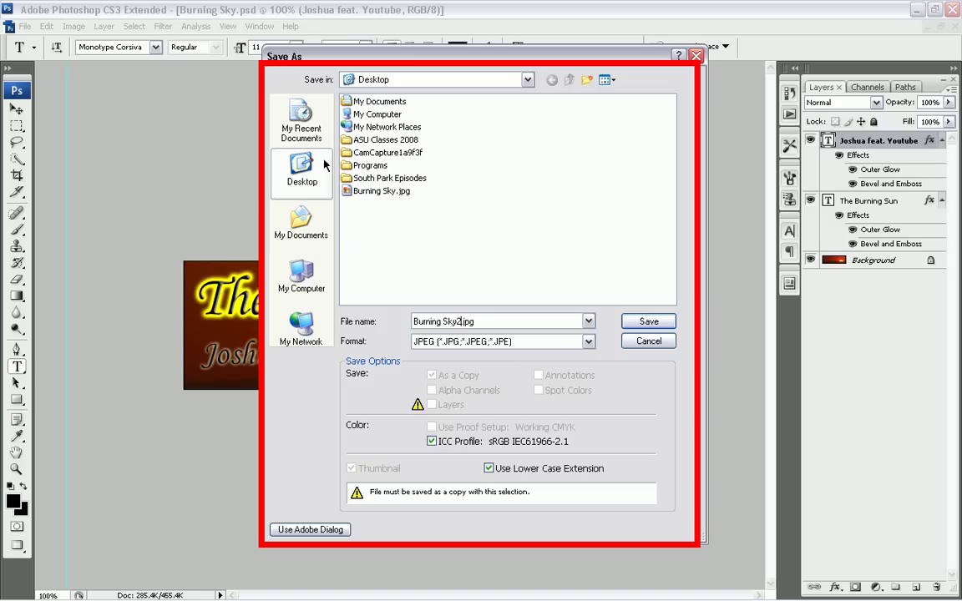
left_click(650, 322)
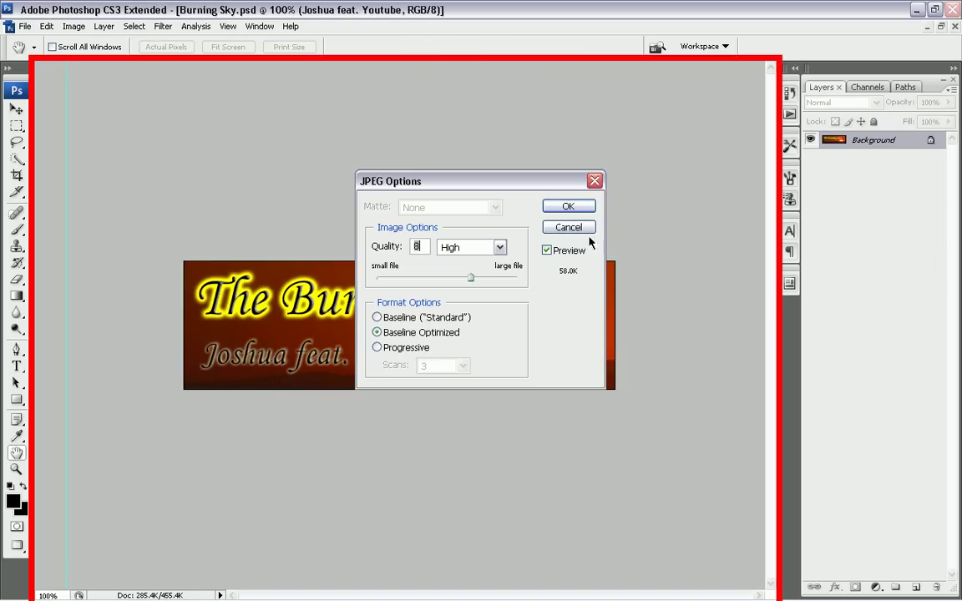
left_click_drag(467, 278, 521, 276)
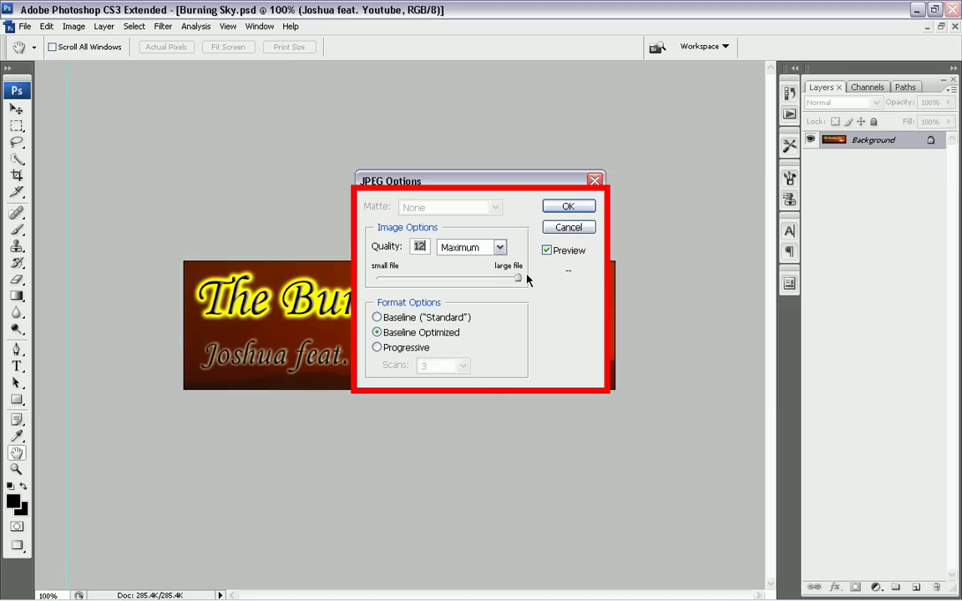
left_click(568, 207)
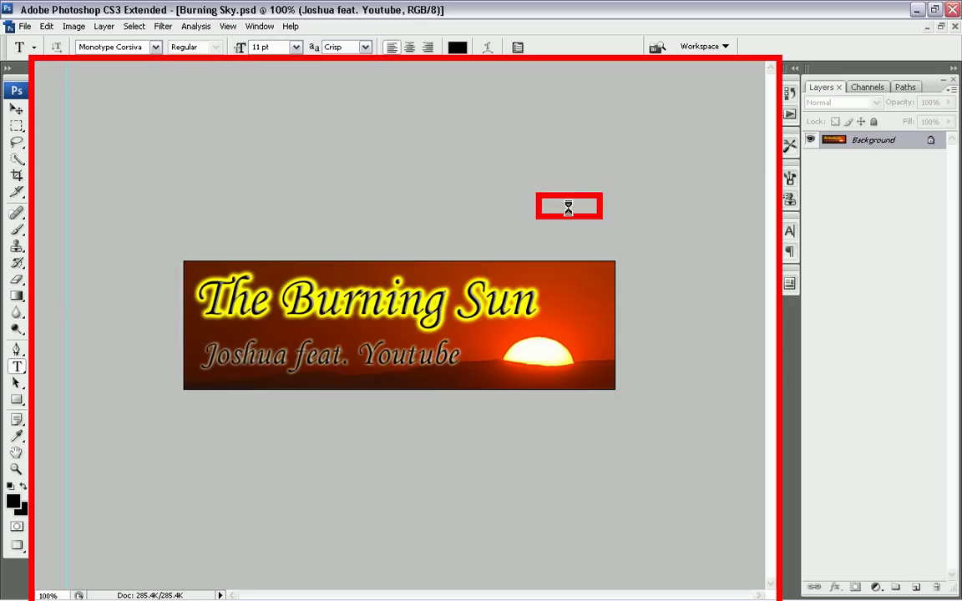
left_click(948, 10)
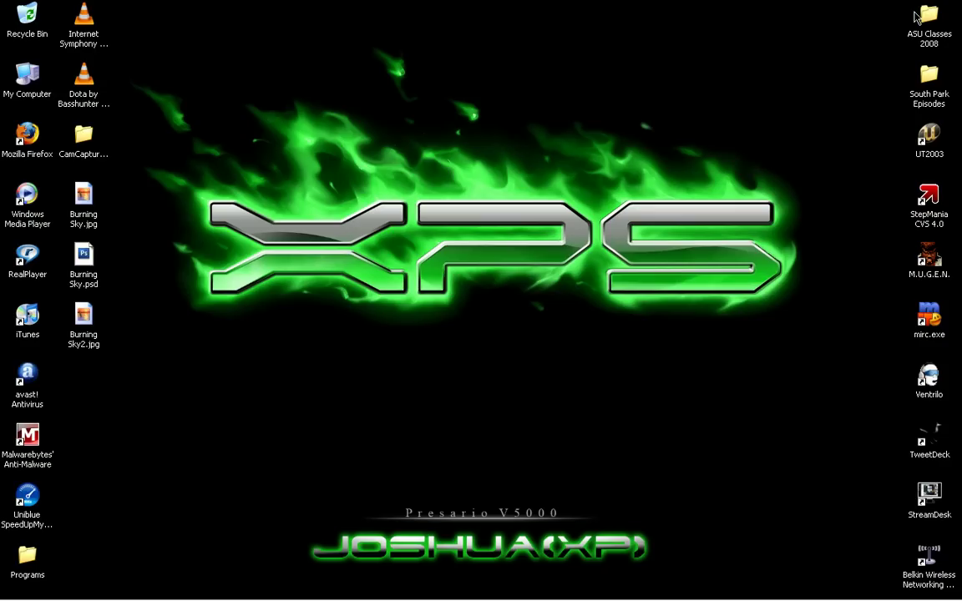
double_click(88, 325)
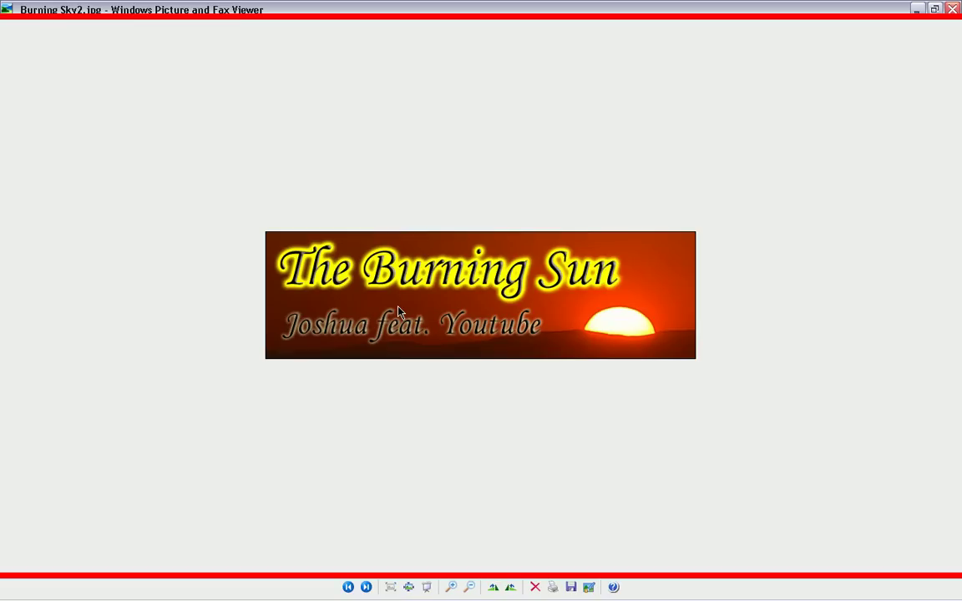
left_click(952, 9)
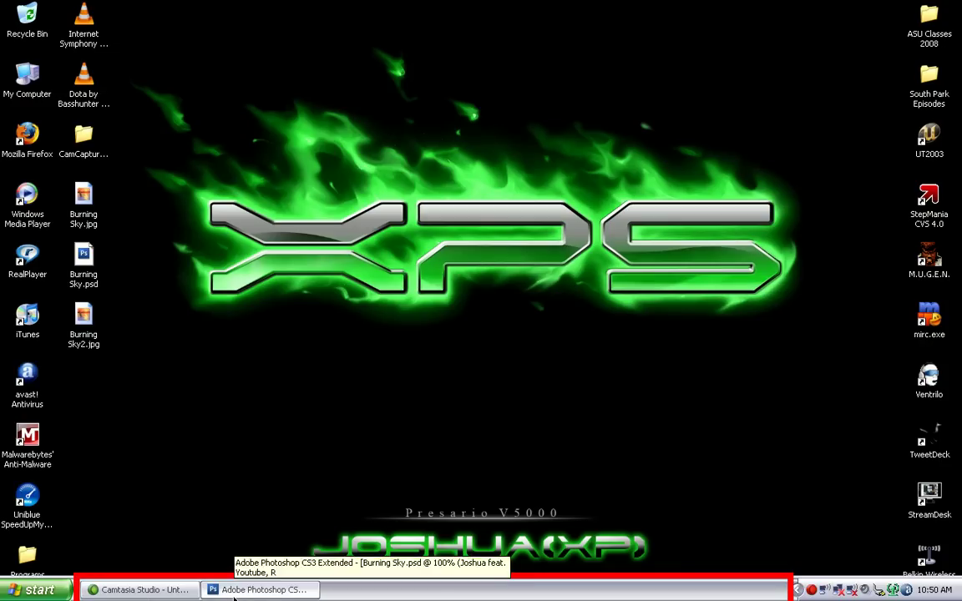
left_click(180, 590)
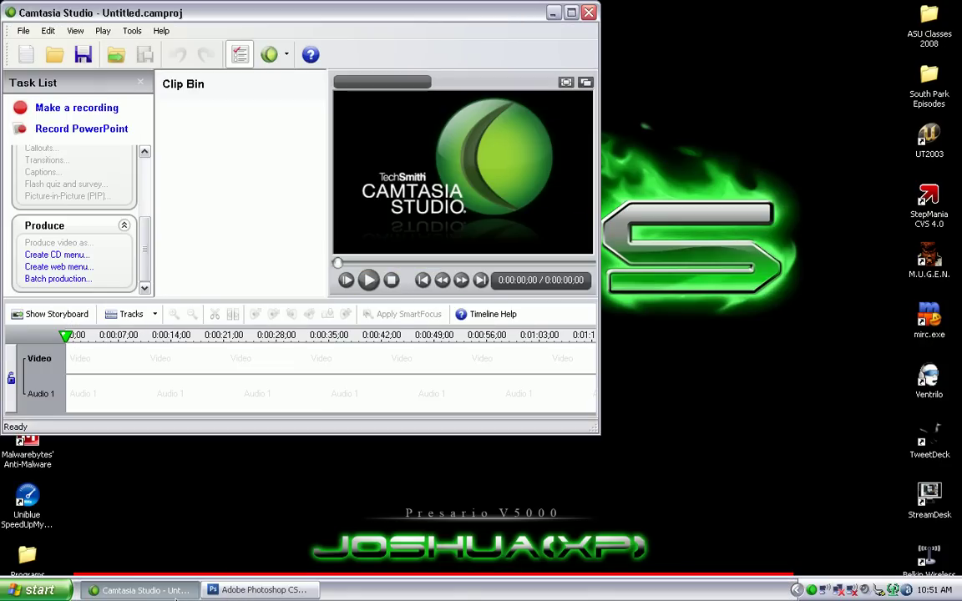
left_click(175, 594)
left_click(813, 591)
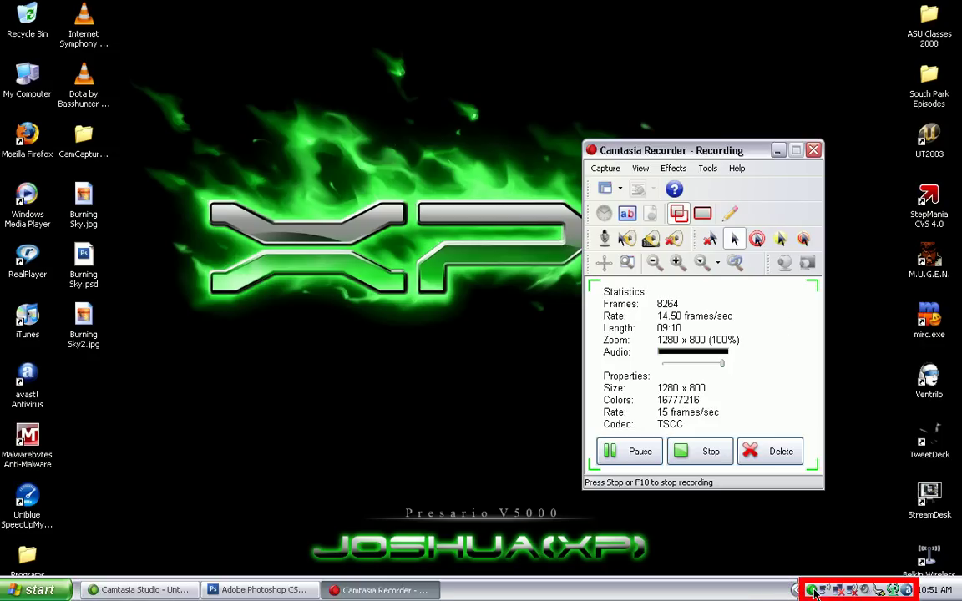
left_click(778, 150)
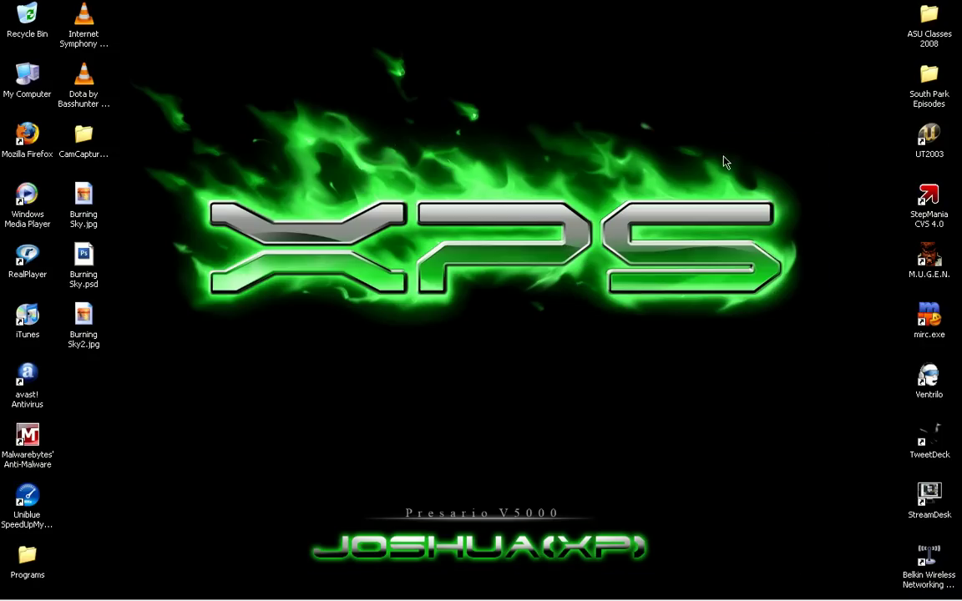
left_click(266, 588)
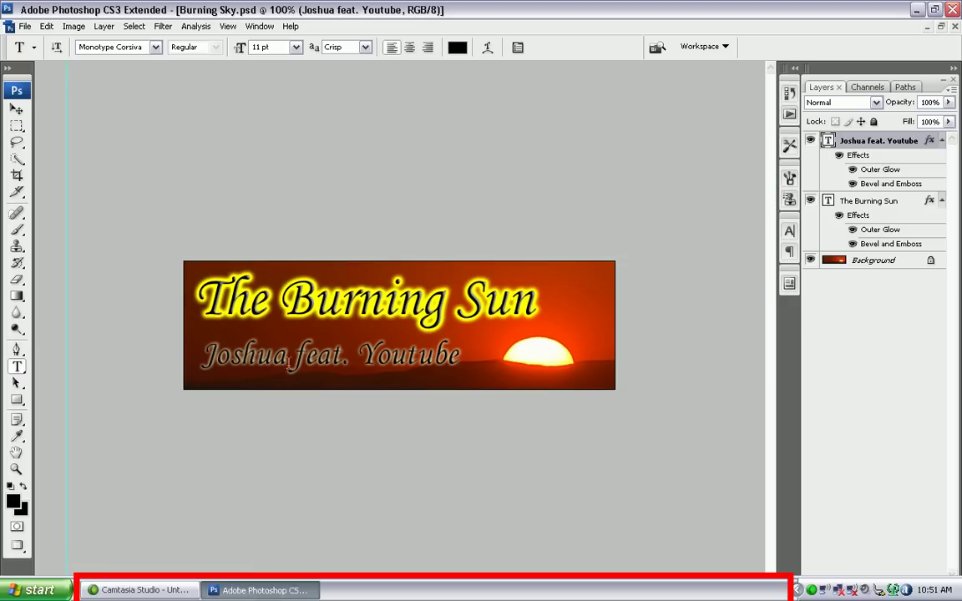
- Close Burning Sky.psd and open the original Burning Sky.jpg sunset photo
left_click(24, 25)
left_click(51, 143)
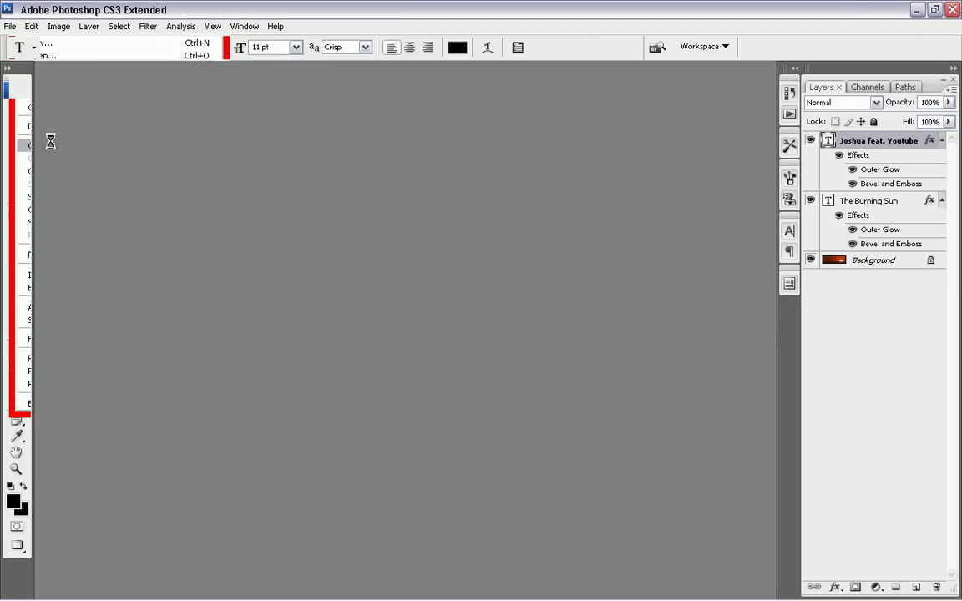
left_click(10, 26)
left_click(34, 66)
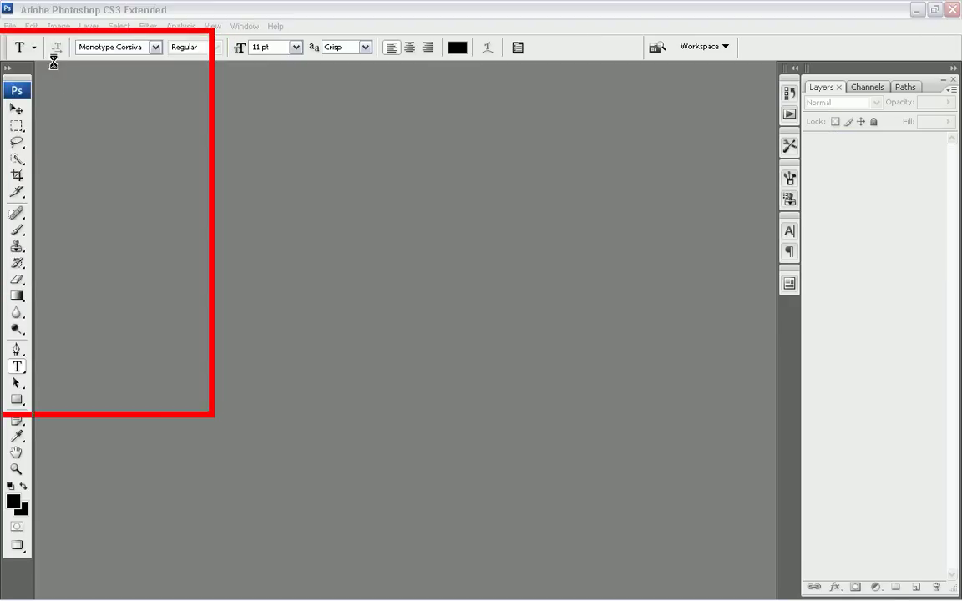
left_click(388, 286)
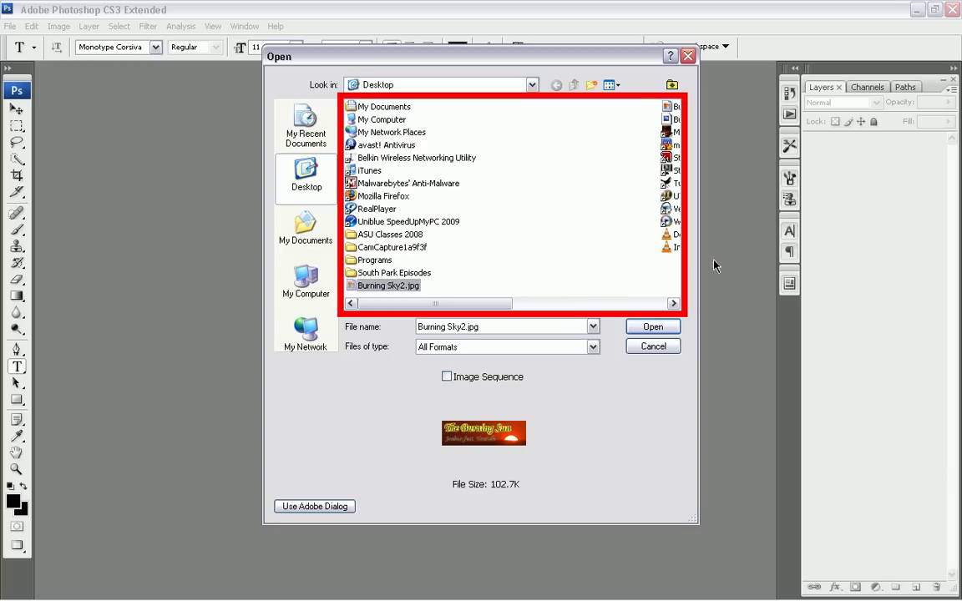
scroll(442, 290, "down", 3)
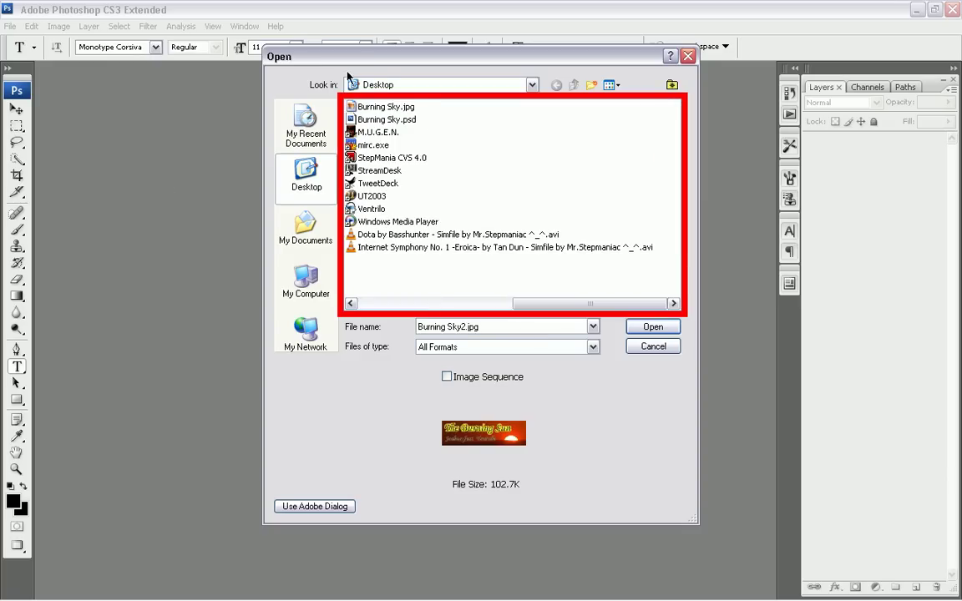
left_click(385, 109)
double_click(386, 115)
- Type the title 'The Burning Sun' near the top-left and set it to 24 pt
left_click(179, 214)
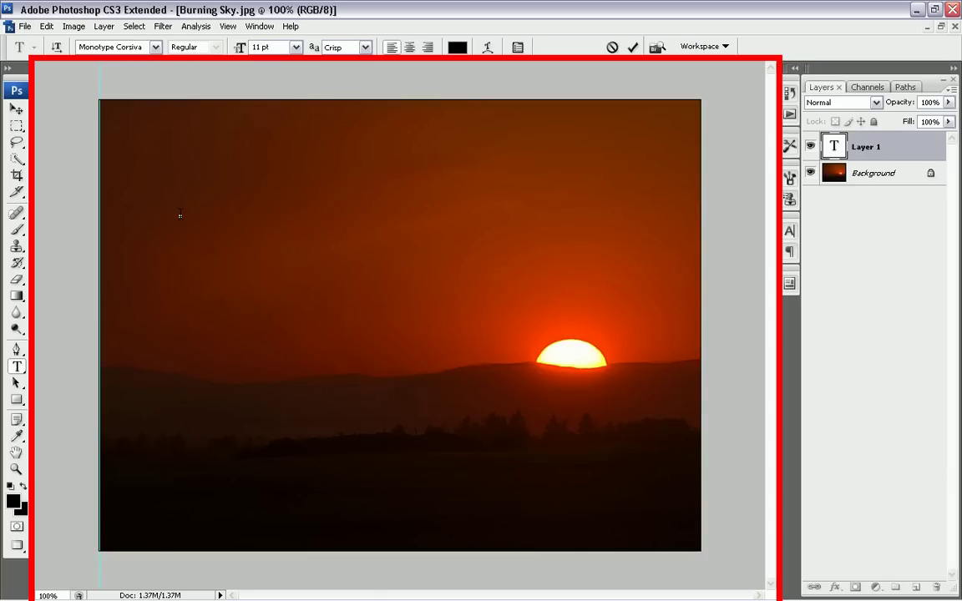
type("Burnin")
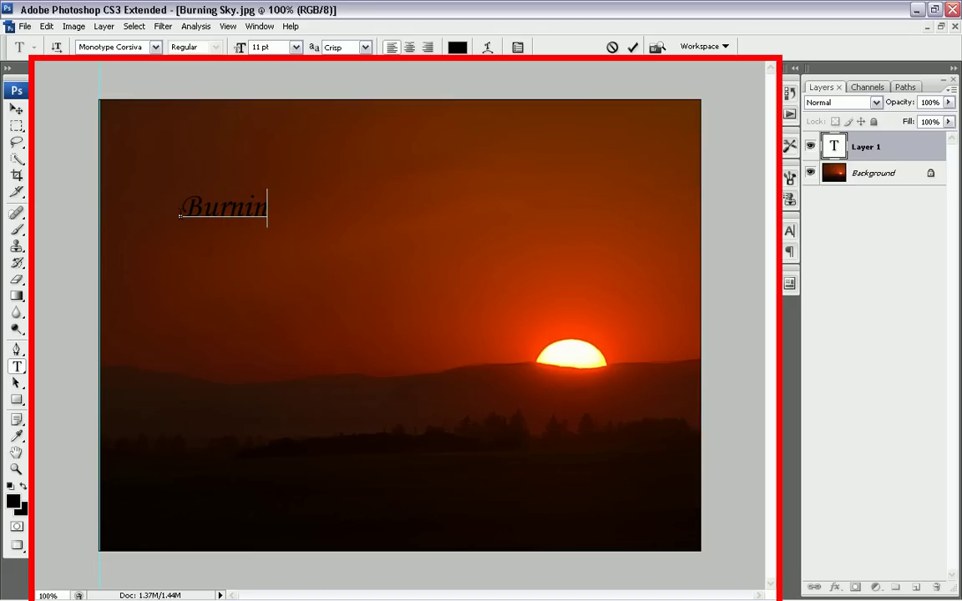
type("g Sky")
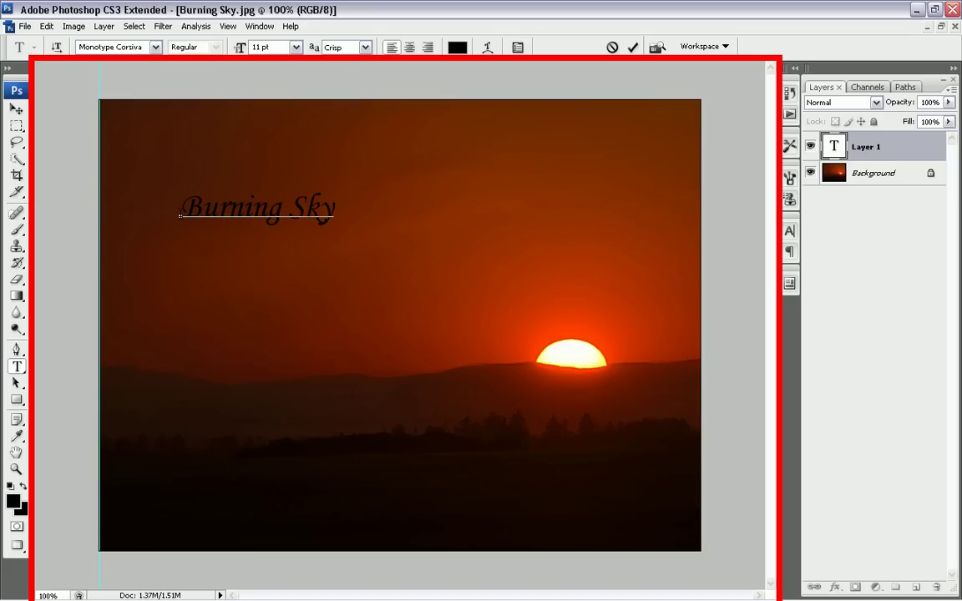
key("BackSpace")
key("BackSpace")
key("BackSpace")
type("Sun")
key("Left")
key("Left")
key("Left")
key("Left")
key("Left")
key("Left")
key("Left")
key("Left")
type("The")
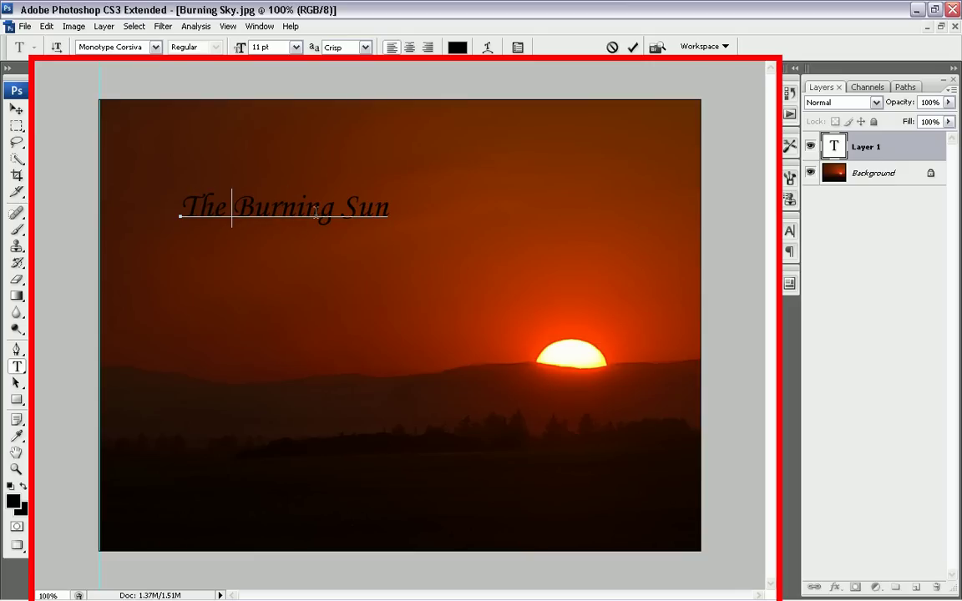
left_click_drag(397, 213, 159, 209)
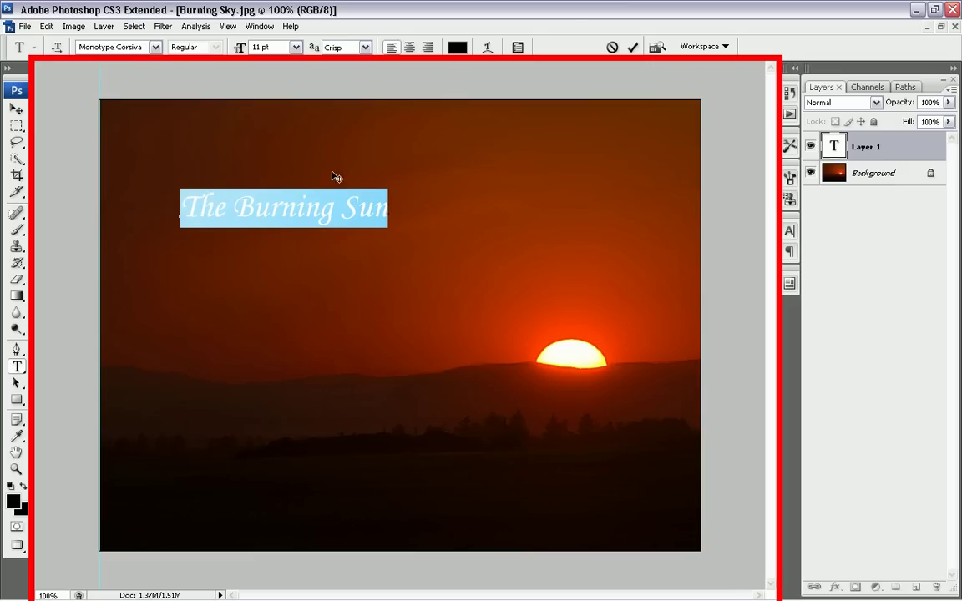
left_click(295, 46)
left_click(273, 197)
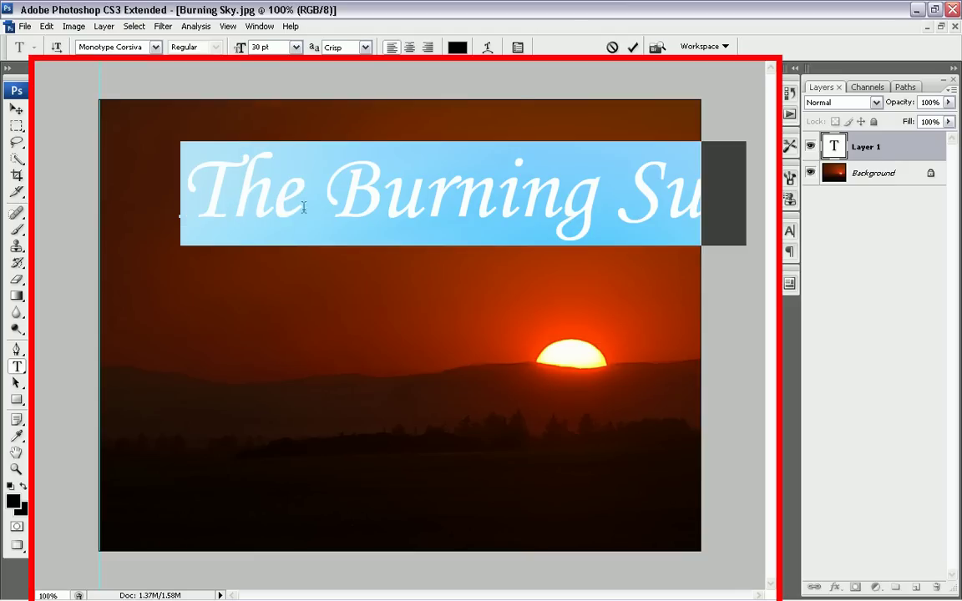
left_click(296, 47)
left_click(275, 185)
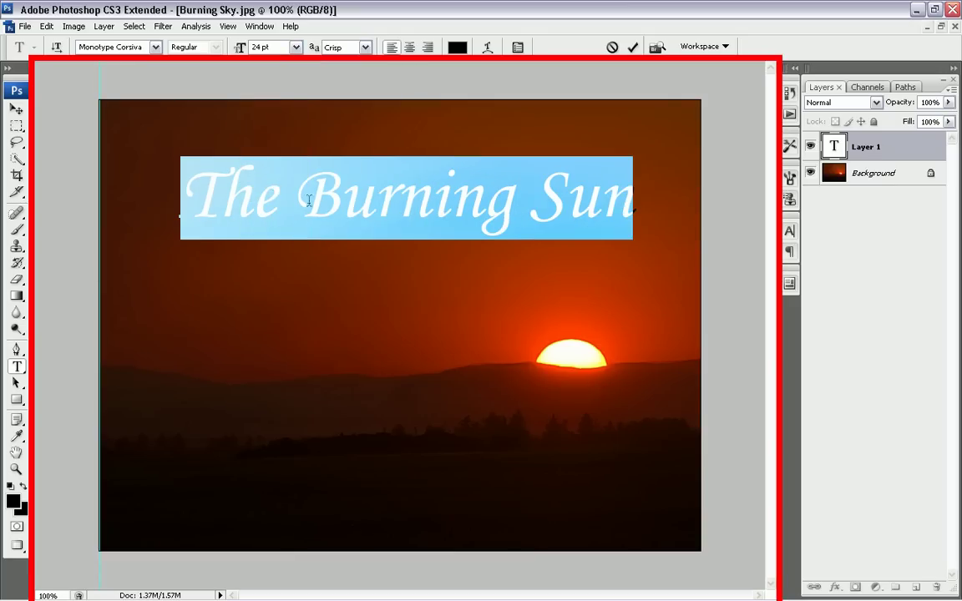
left_click(348, 213)
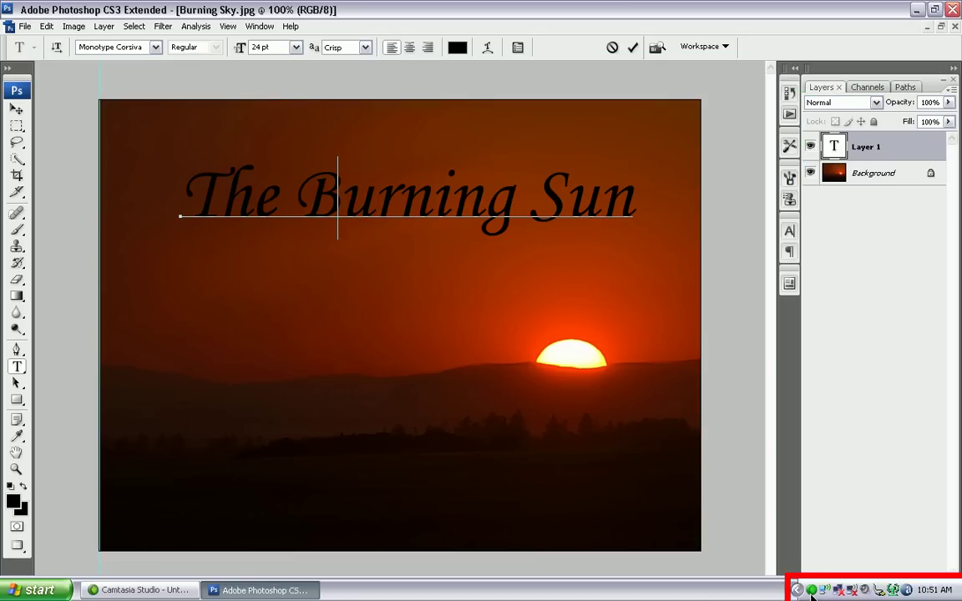
- Show the Camtasia Recorder window and shift it right so 'Sun' in the title is visible
left_click(811, 594)
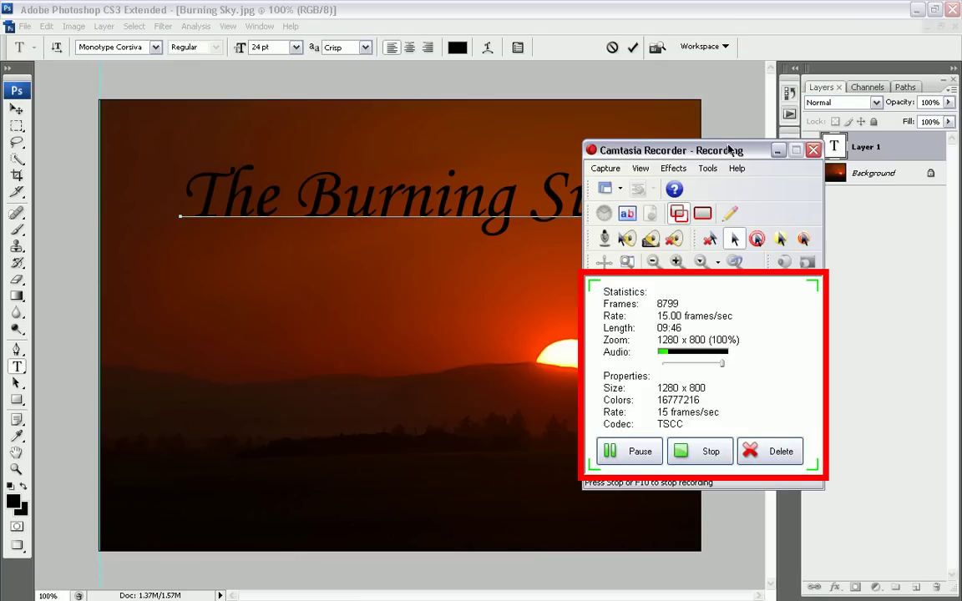
left_click(835, 149)
left_click_drag(836, 149, 836, 151)
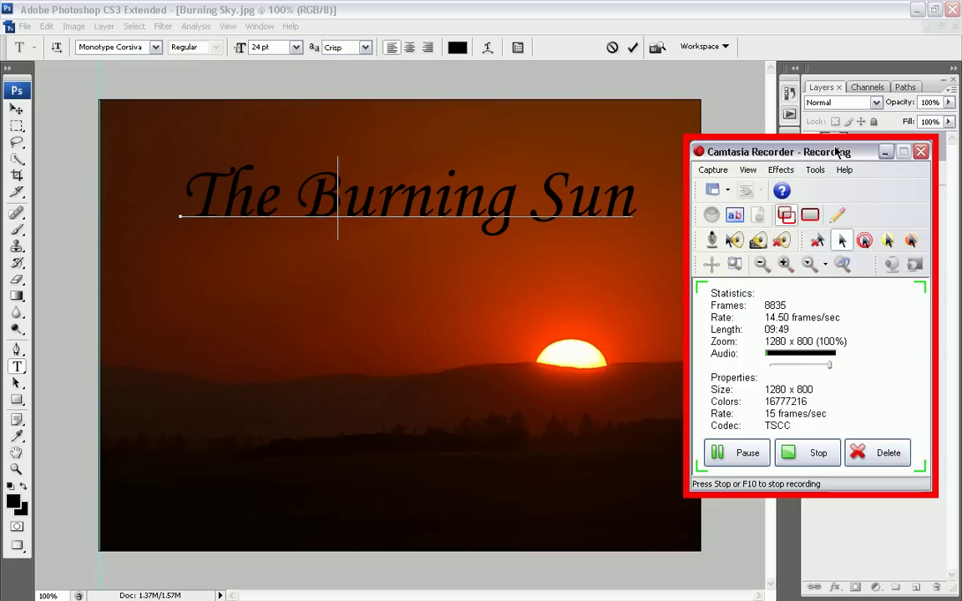